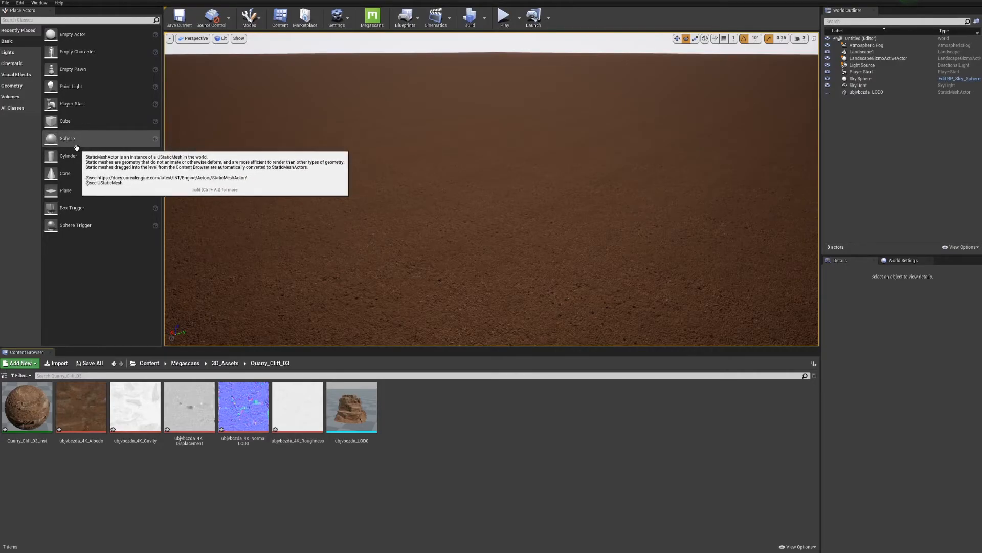
# Place a basic sphere on the landscape so it is partly buried, and raise it slightly along its vertical axis
pyautogui.moveTo(69, 137); pyautogui.dragTo(355, 257)
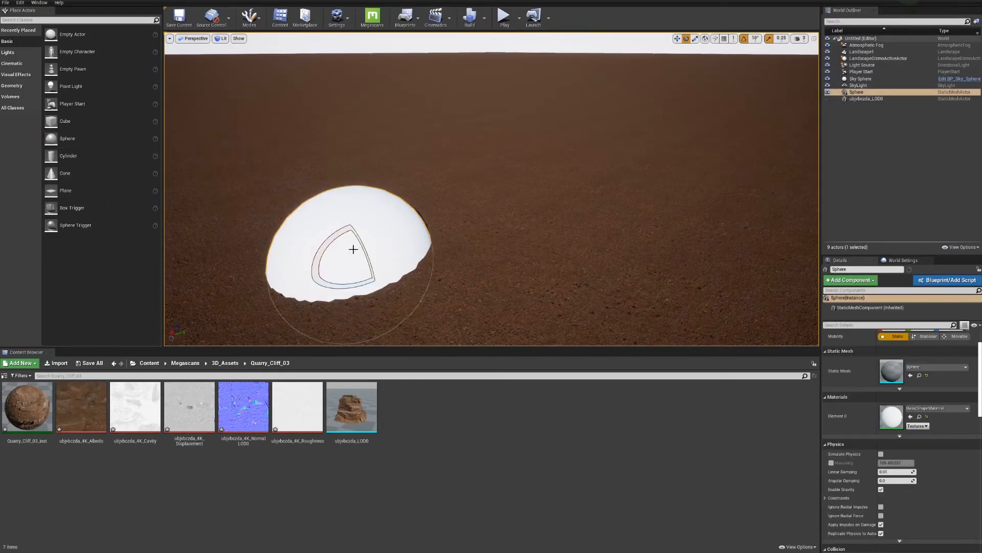
pyautogui.press('w')
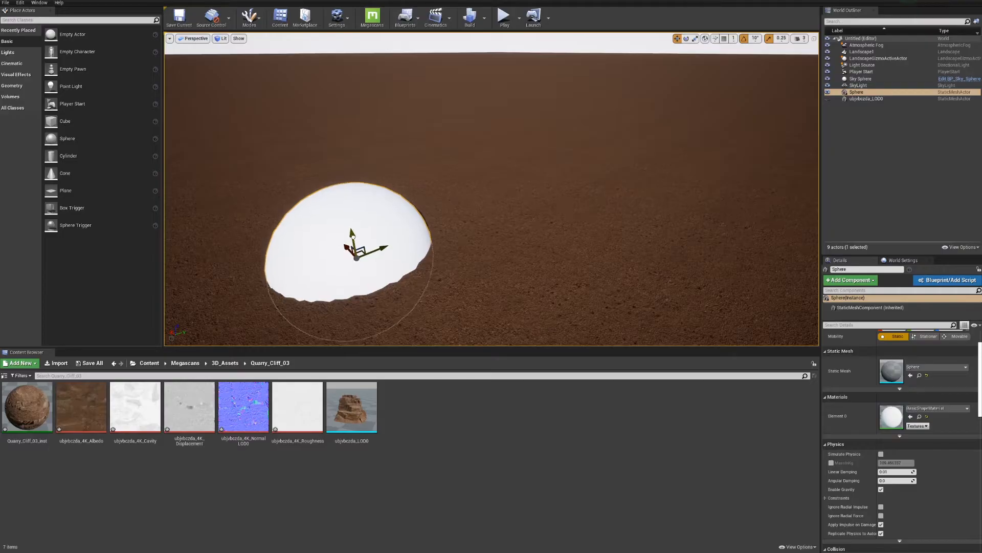
pyautogui.moveTo(352, 233); pyautogui.dragTo(351, 227)
# Create a new material named test01 in the Quarry_Cliff_03 folder
pyautogui.rightClick(445, 401)
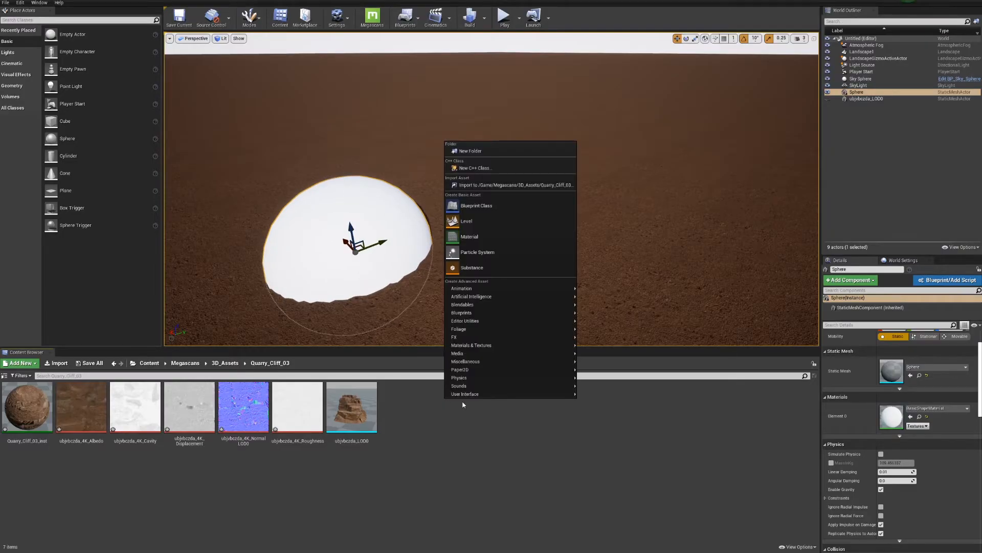
pyautogui.click(526, 246)
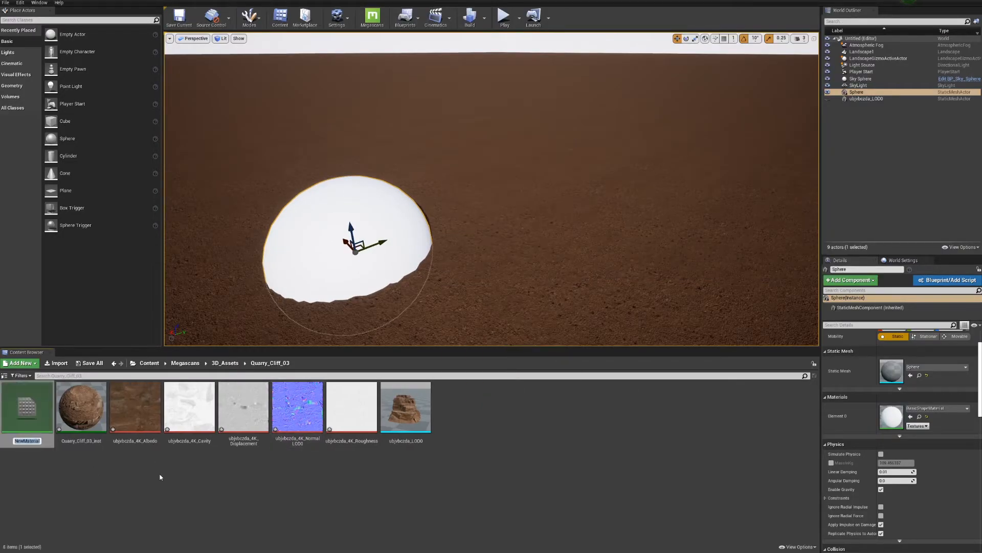
pyautogui.write('test01')
pyautogui.press('Return')
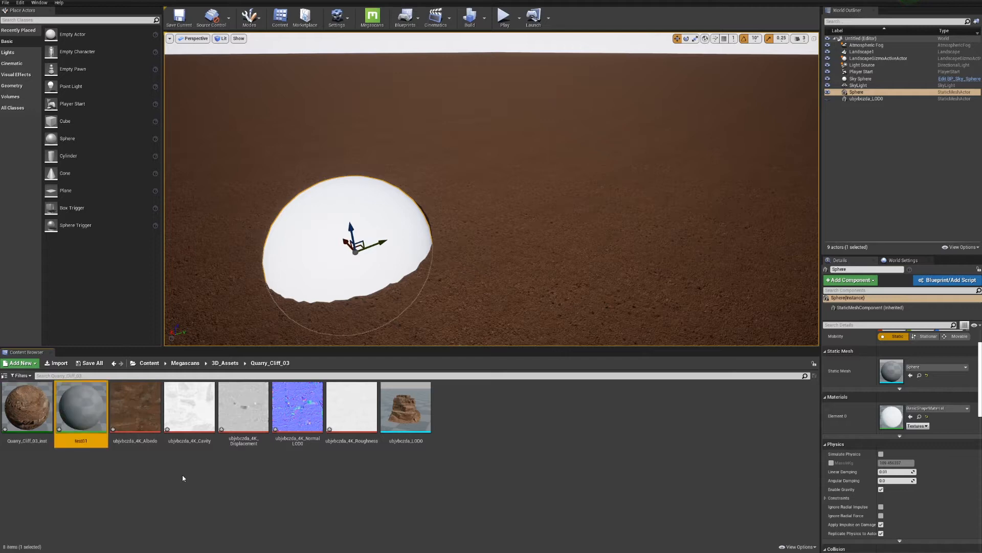
# Open the test01 material for editing, add a Constant3Vector node and connect it to Base Color
pyautogui.doubleClick(81, 409)
pyautogui.moveTo(409, 91); pyautogui.dragTo(558, 80)
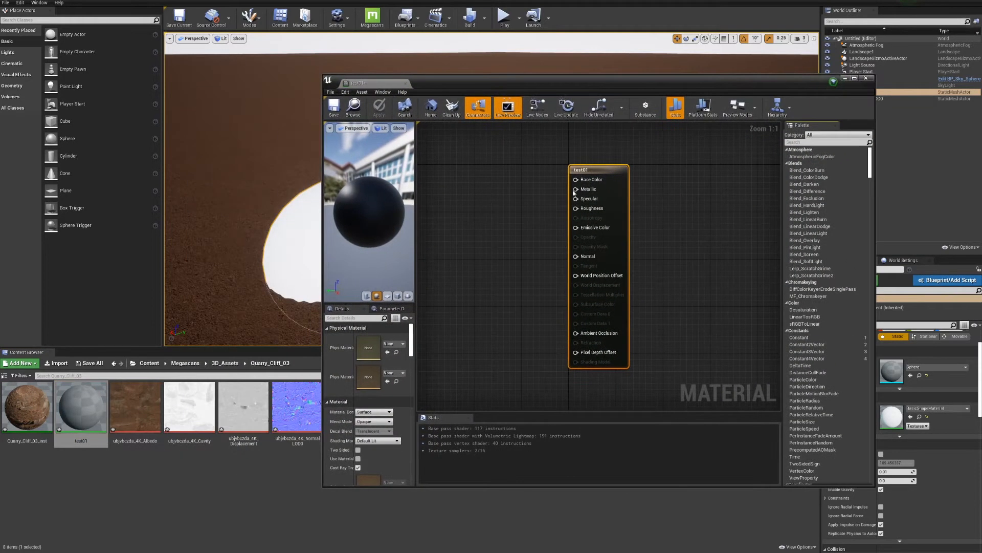
pyautogui.moveTo(598, 173); pyautogui.dragTo(694, 187)
pyautogui.click(579, 199)
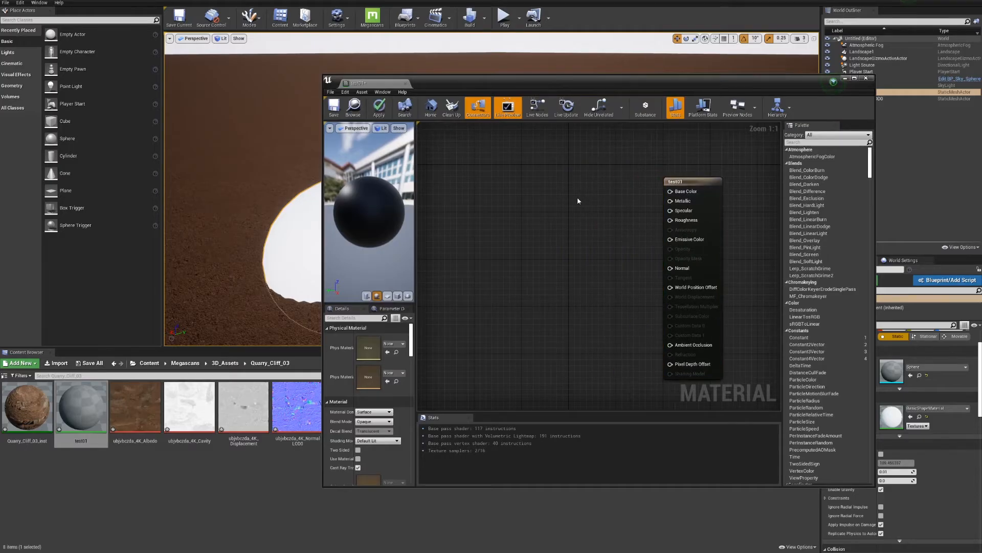
pyautogui.click(528, 183)
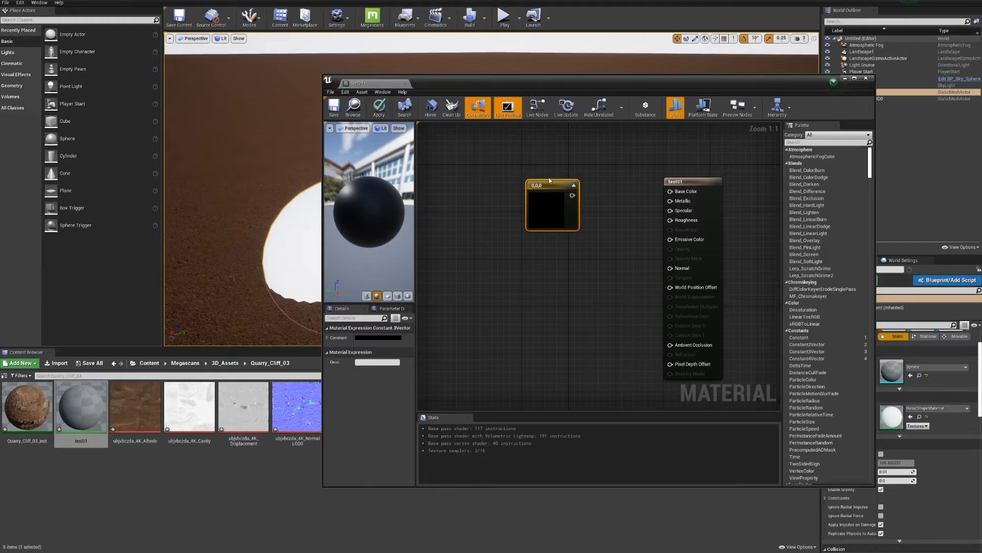
pyautogui.moveTo(573, 194); pyautogui.dragTo(671, 191)
# Set the Constant3Vector colour to a blue of about R 0.06, G 0.102, B 0.714
pyautogui.click(359, 338)
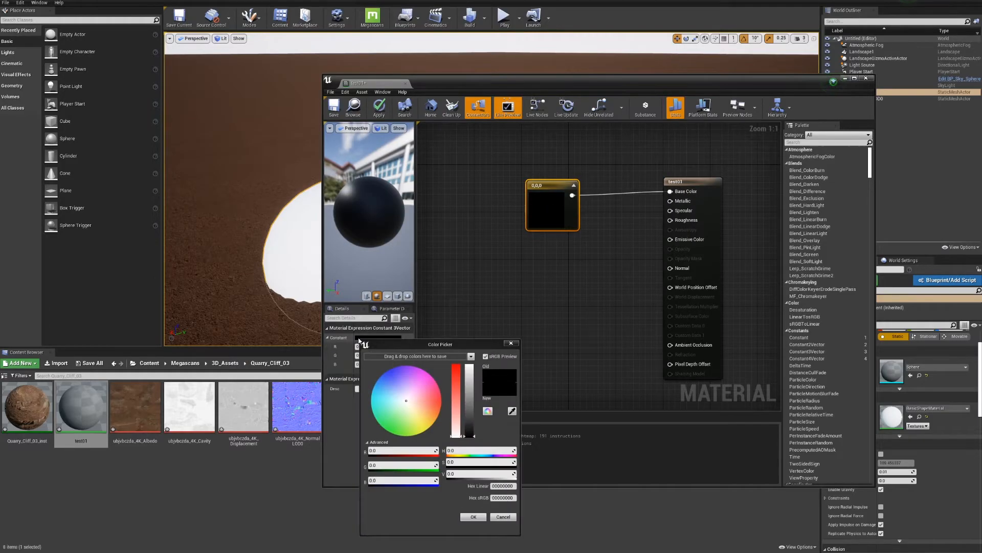
pyautogui.moveTo(407, 397); pyautogui.dragTo(389, 376)
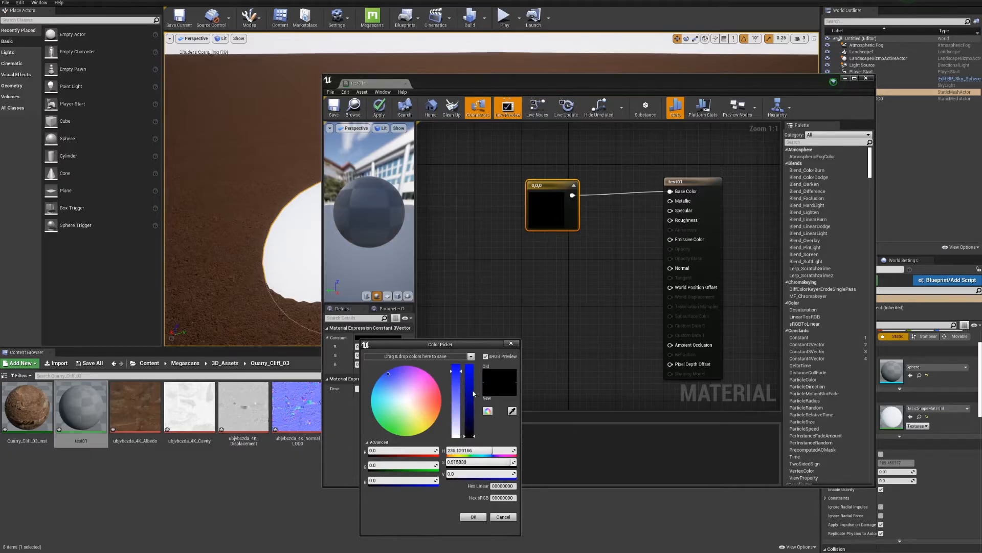
pyautogui.moveTo(470, 410); pyautogui.dragTo(472, 385)
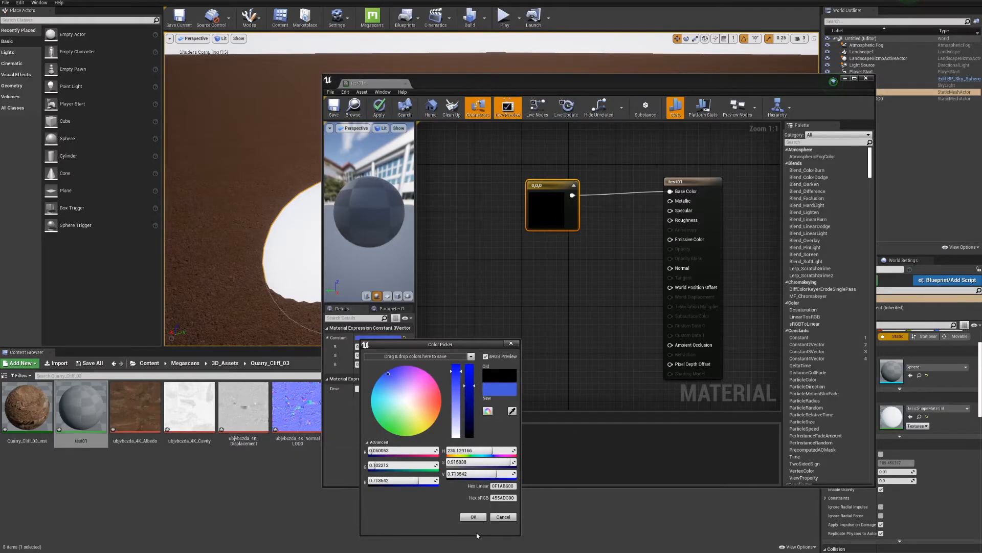
pyautogui.click(473, 517)
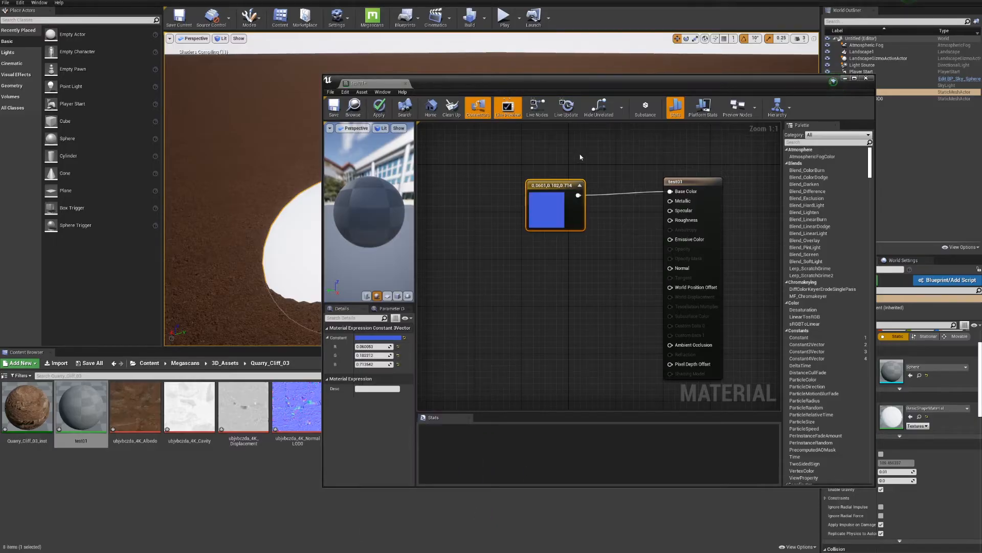
# Apply the test01 material changes and assign test01 to the sphere's Element 0 material slot
pyautogui.click(377, 106)
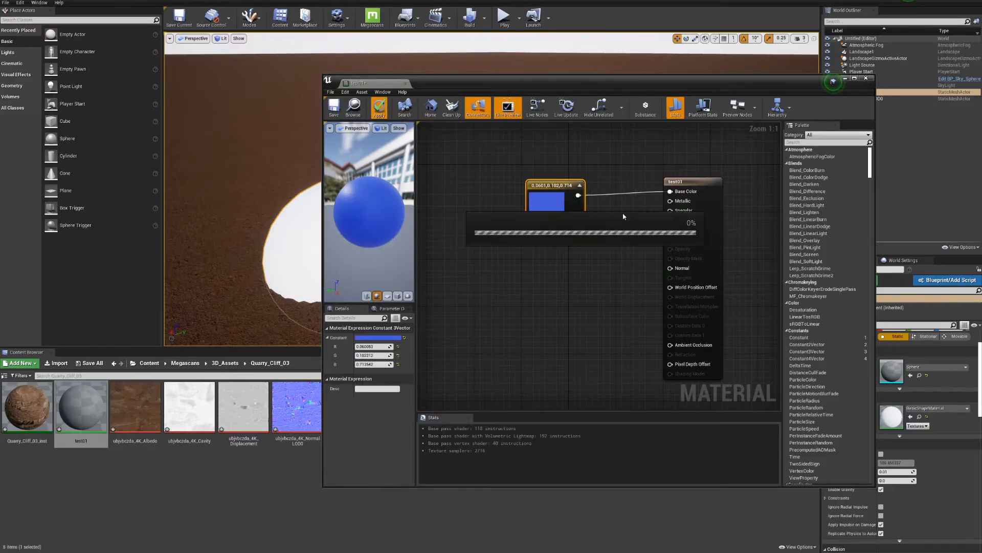
pyautogui.click(404, 215)
pyautogui.moveTo(82, 416); pyautogui.dragTo(900, 415)
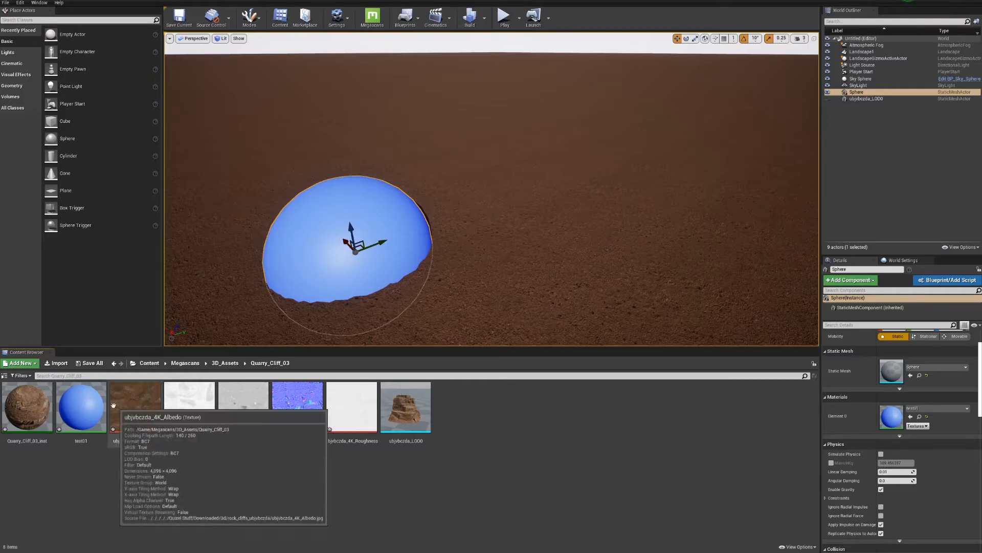
# Reopen the test01 material and add a scalar parameter named PDO_Setup to its graph
pyautogui.doubleClick(97, 407)
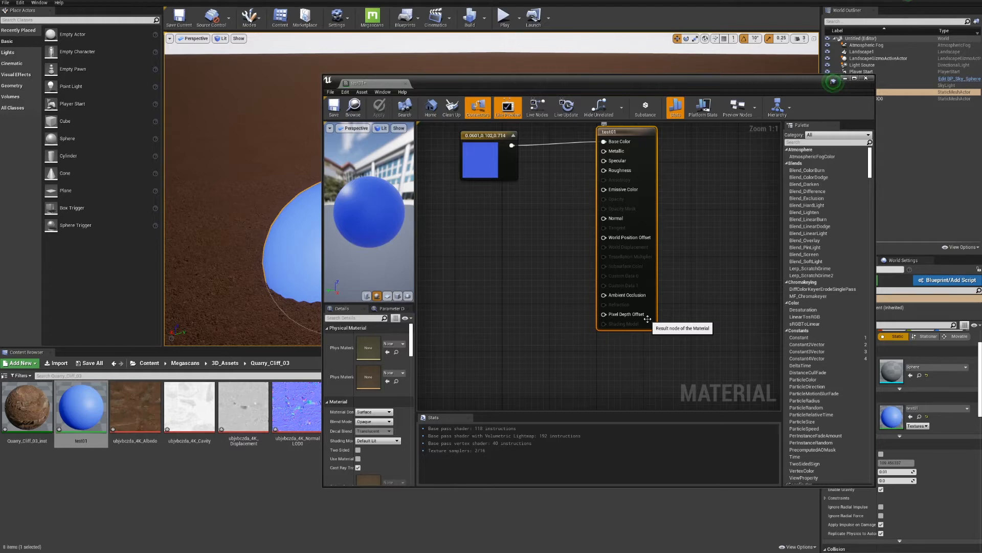
pyautogui.click(519, 323)
pyautogui.write('sssssssss')
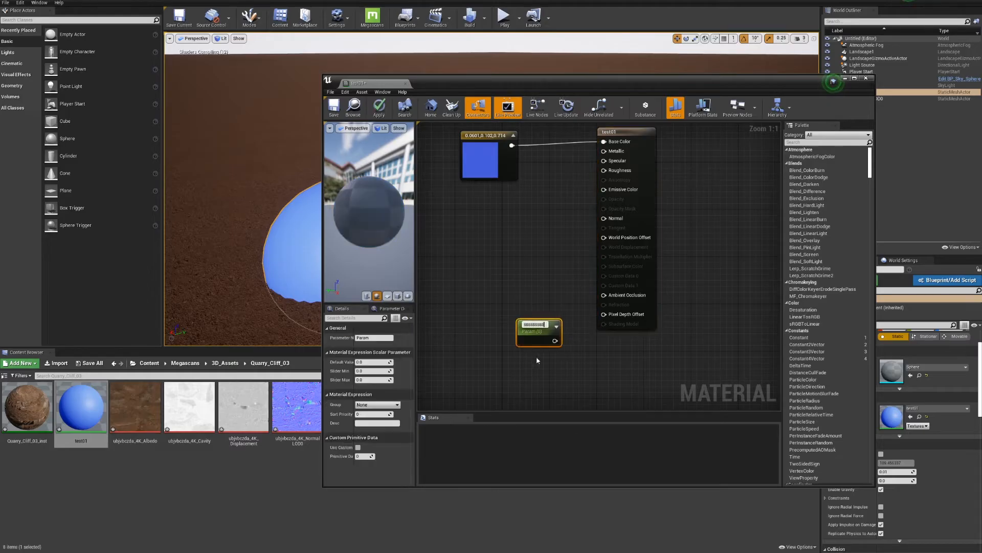
pyautogui.press('BackSpace')
pyautogui.press('BackSpace')
pyautogui.press('BackSpace')
pyautogui.press('BackSpace')
pyautogui.press('BackSpace')
pyautogui.press('BackSpace')
pyautogui.press('BackSpace')
pyautogui.press('BackSpace')
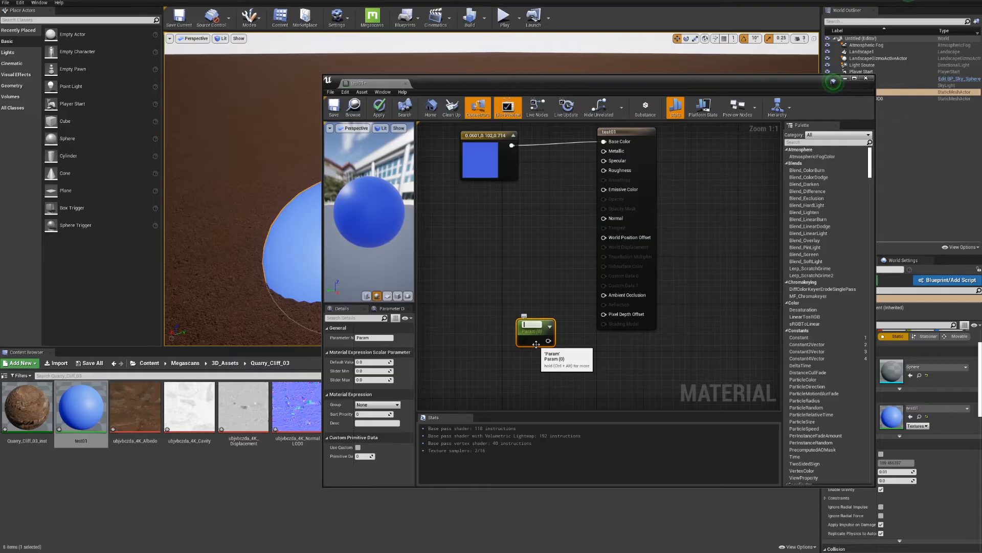
pyautogui.write('PDO_Setup')
pyautogui.press('Return')
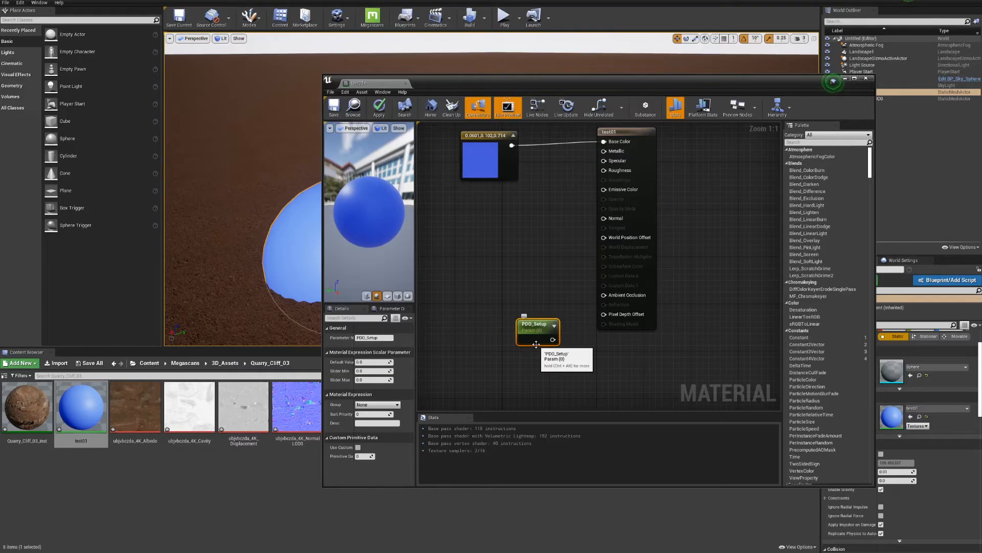
# Connect PDO_Setup to the Pixel Depth Offset input, then apply the changes and close the material
pyautogui.moveTo(536, 343); pyautogui.dragTo(604, 314)
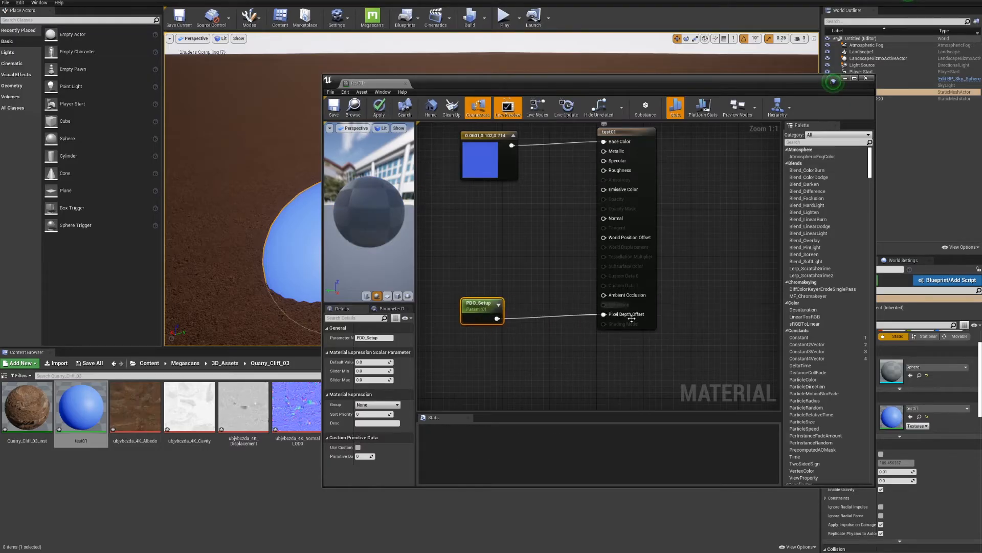
pyautogui.click(378, 108)
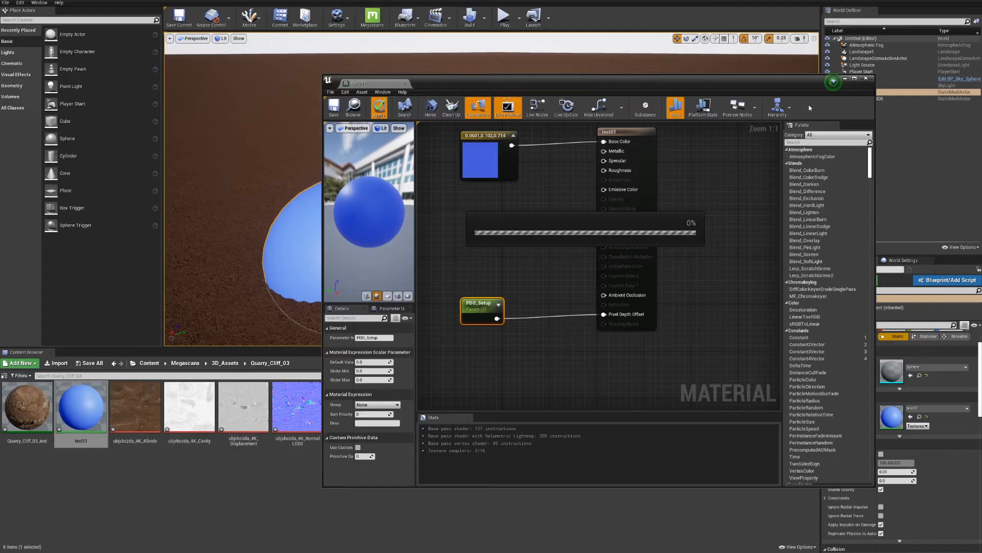
pyautogui.click(867, 79)
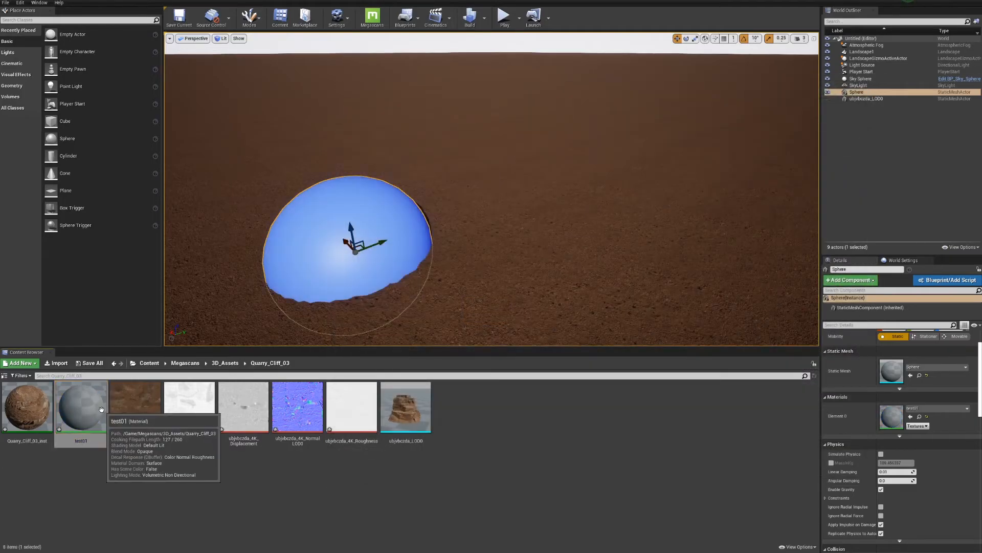
# Create a material instance of test01 named test01_Inst and assign it to the sphere's Element 0 slot
pyautogui.rightClick(101, 410)
pyautogui.click(176, 419)
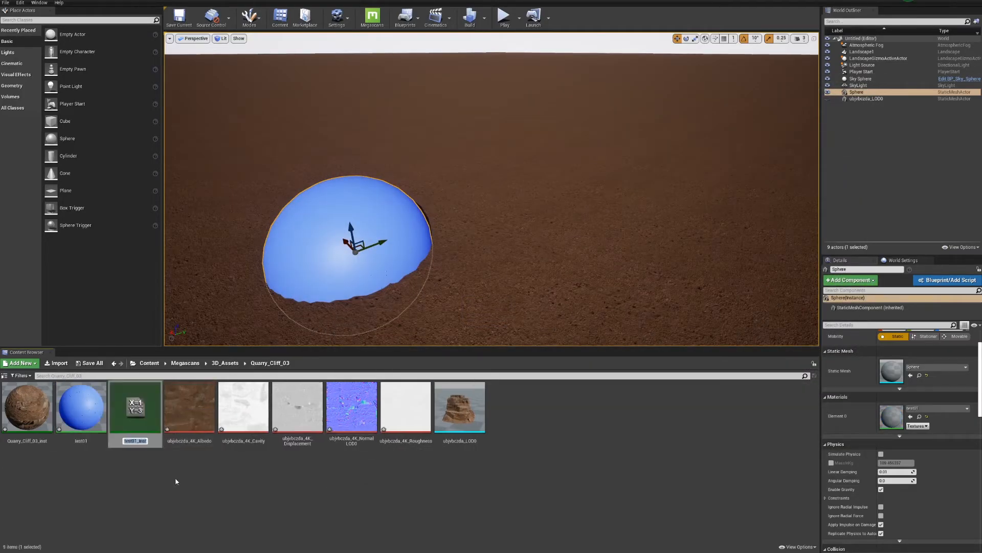
pyautogui.press('Return')
pyautogui.moveTo(142, 412); pyautogui.dragTo(901, 417)
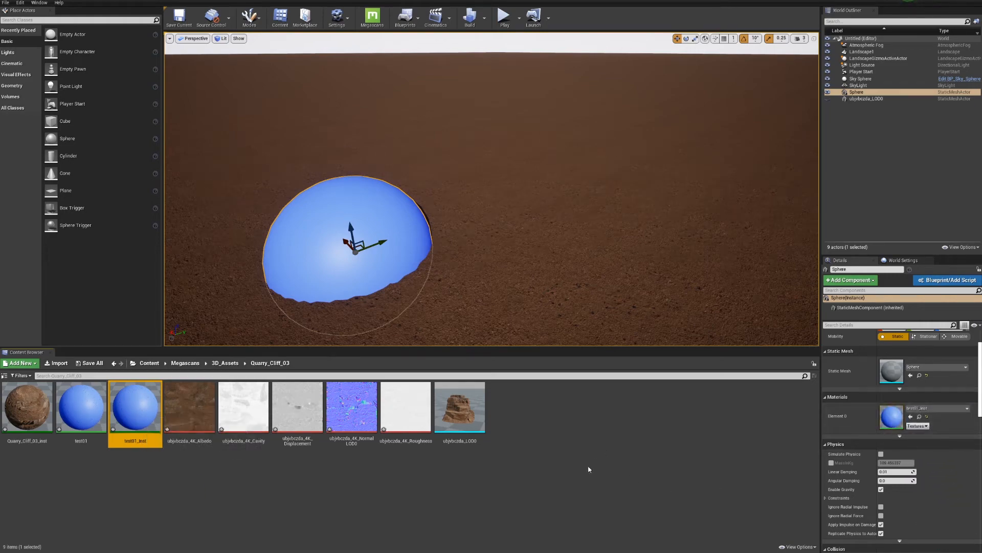
# Open test01_Inst, enable its PDO_Setup override and raise the value to about 0.13
pyautogui.doubleClick(146, 412)
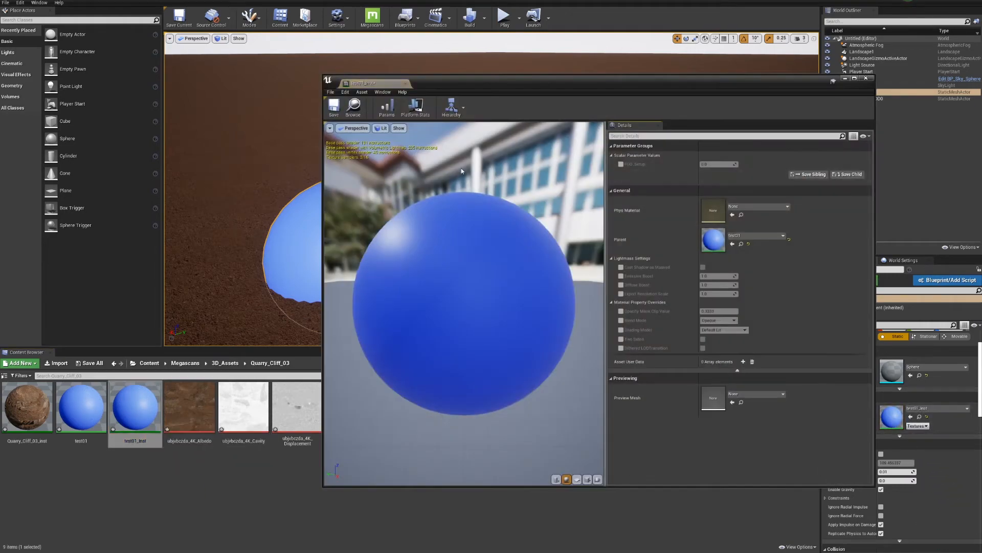
pyautogui.moveTo(321, 160); pyautogui.dragTo(564, 161)
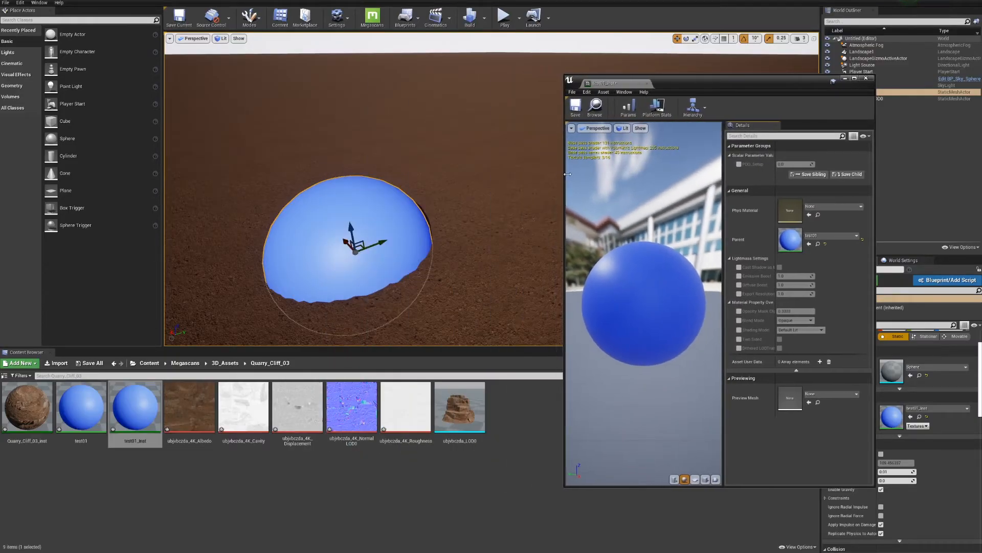
pyautogui.click(739, 165)
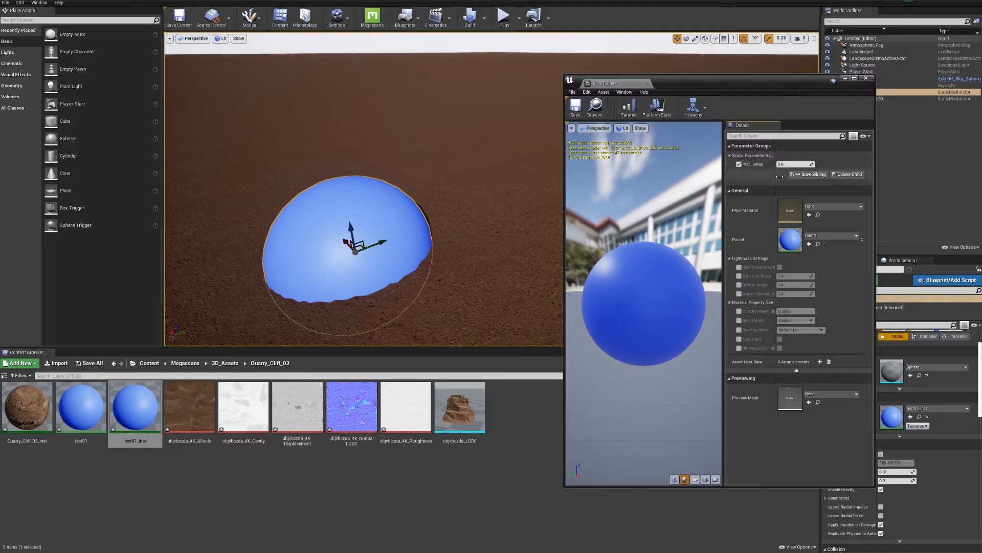
pyautogui.moveTo(789, 165)
pyautogui.mouseDown()
pyautogui.moveTo(810, 166)
pyautogui.moveTo(781, 164)
pyautogui.mouseUp()
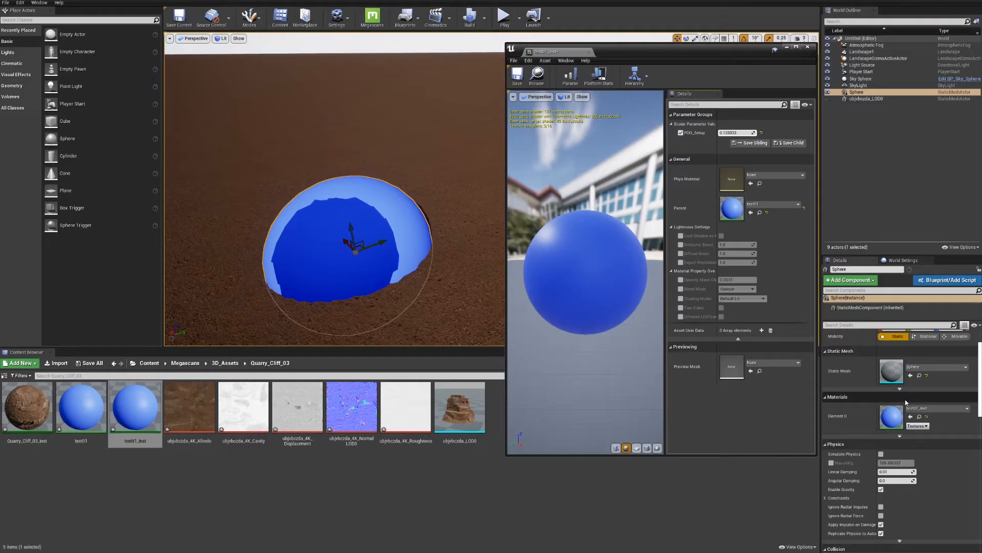
# Turn off Cast Shadow in the sphere's lighting properties
pyautogui.scroll(-7, 908, 402)
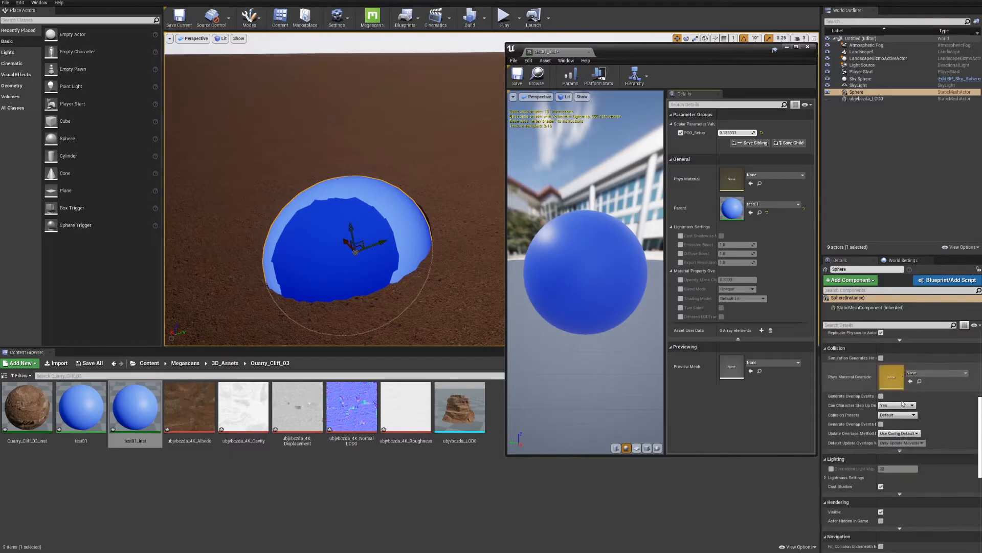
pyautogui.scroll(-2, 904, 420)
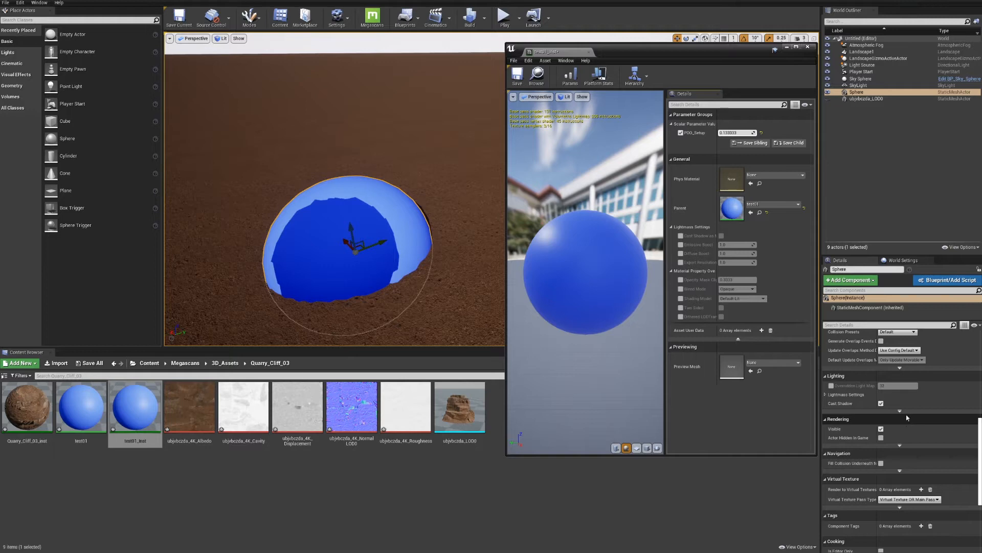
pyautogui.click(881, 403)
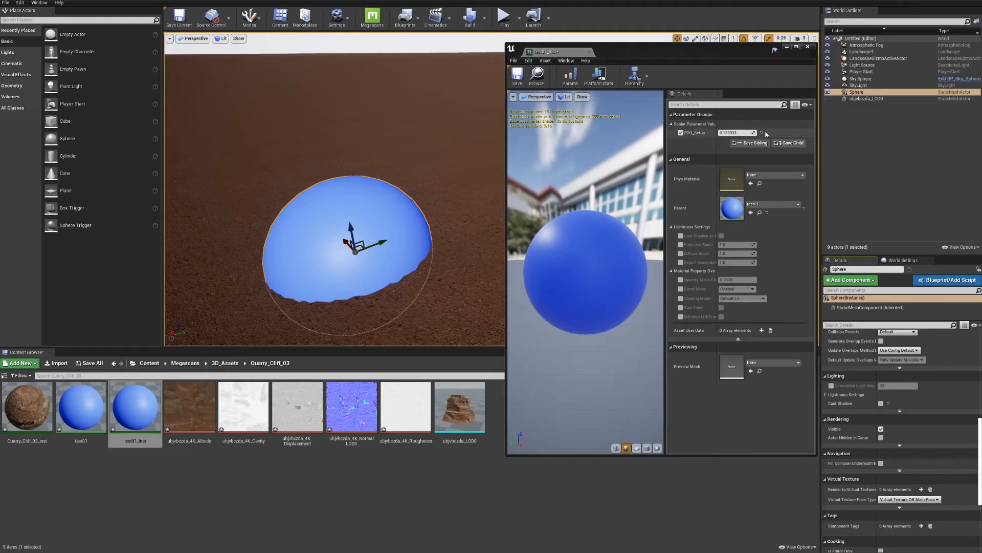
# Vary PDO_Setup in test01_Inst to test its effect on the sphere, then reset it to its default
pyautogui.moveTo(736, 133)
pyautogui.mouseDown()
pyautogui.moveTo(801, 132)
pyautogui.moveTo(749, 133)
pyautogui.mouseUp()
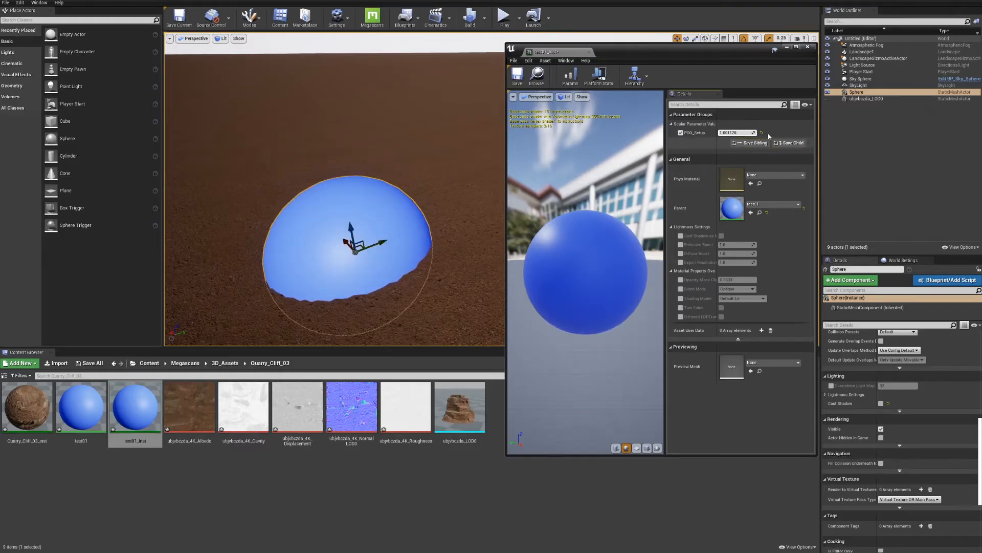
pyautogui.click(761, 133)
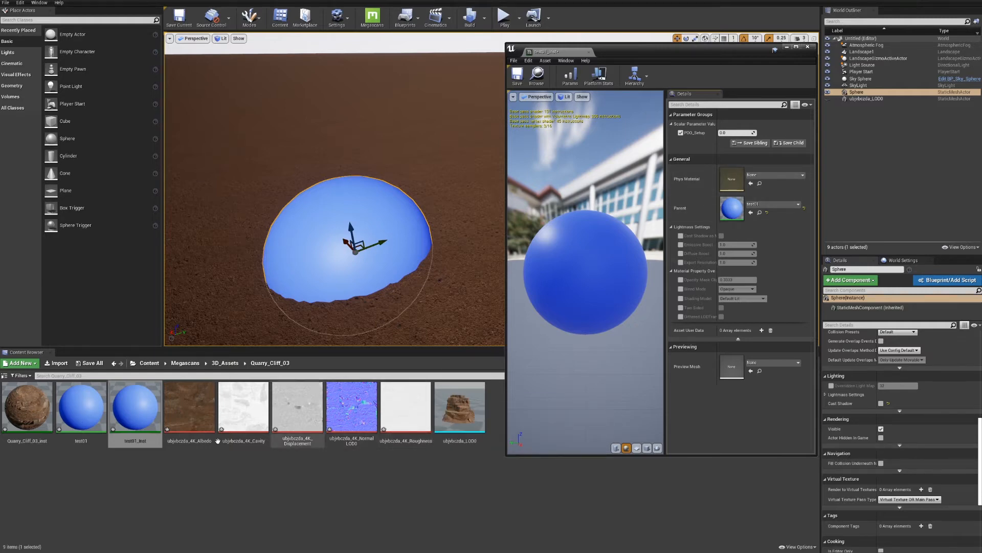
# Open the test01 material graph in a widened editor and move the PDO_Setup node lower, away from the material's main node
pyautogui.doubleClick(98, 405)
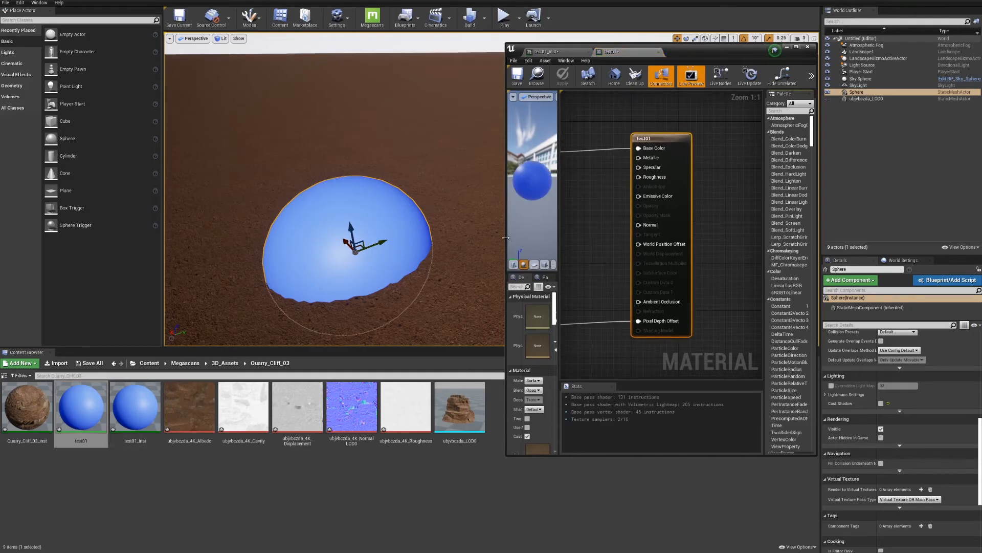
pyautogui.moveTo(506, 249); pyautogui.dragTo(355, 249)
pyautogui.moveTo(525, 286); pyautogui.dragTo(645, 244, button='right')
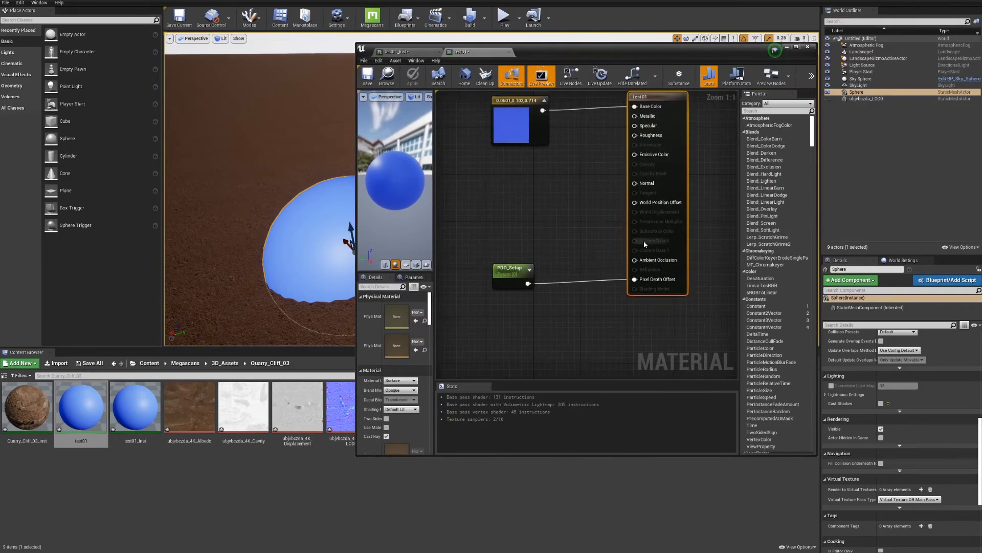
pyautogui.moveTo(512, 270); pyautogui.dragTo(498, 306)
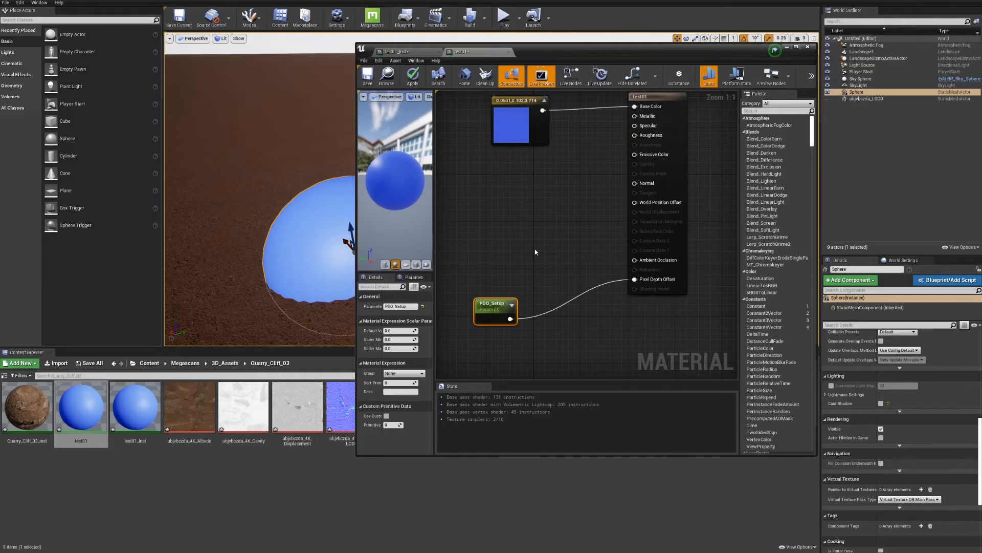
# Add a DitherTemporalAA node to the test01 material graph, just above the PDO_Setup parameter
pyautogui.rightClick(531, 259)
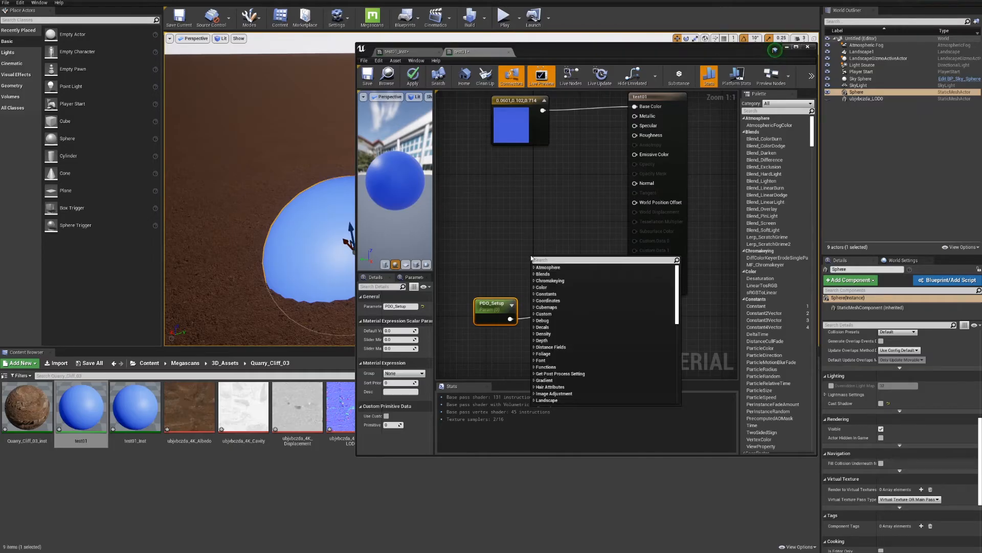
pyautogui.write('dithe')
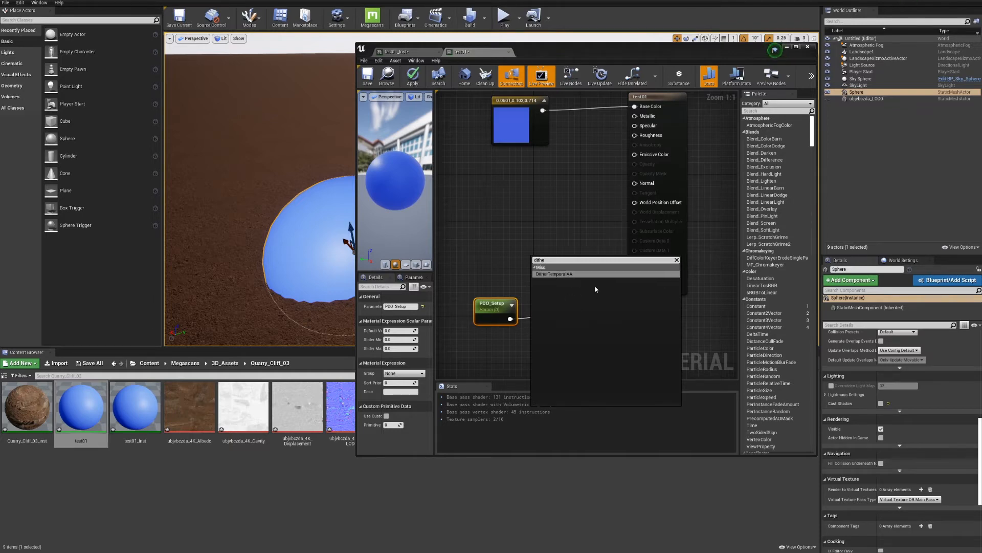
pyautogui.click(581, 275)
pyautogui.moveTo(581, 274); pyautogui.dragTo(511, 268)
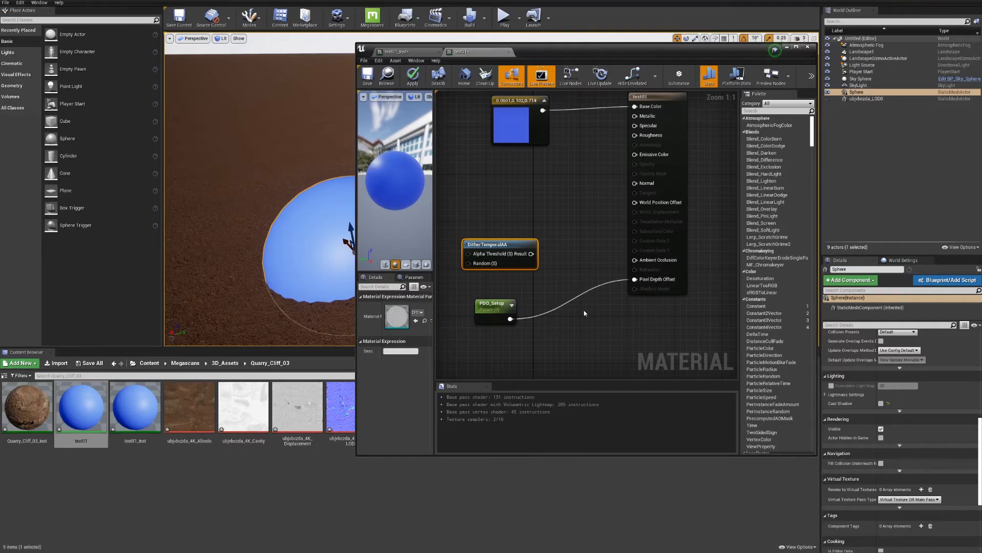
# Multiply the DitherTemporalAA result by PDO_Setup, feed it into Pixel Depth Offset, and apply the material before closing its editor
pyautogui.click(590, 287)
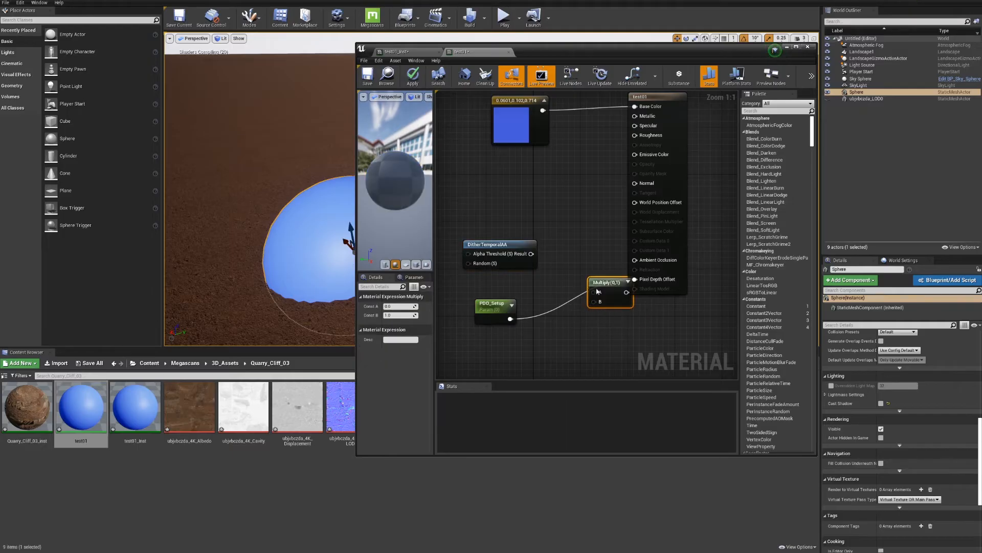
pyautogui.moveTo(598, 283); pyautogui.dragTo(568, 261)
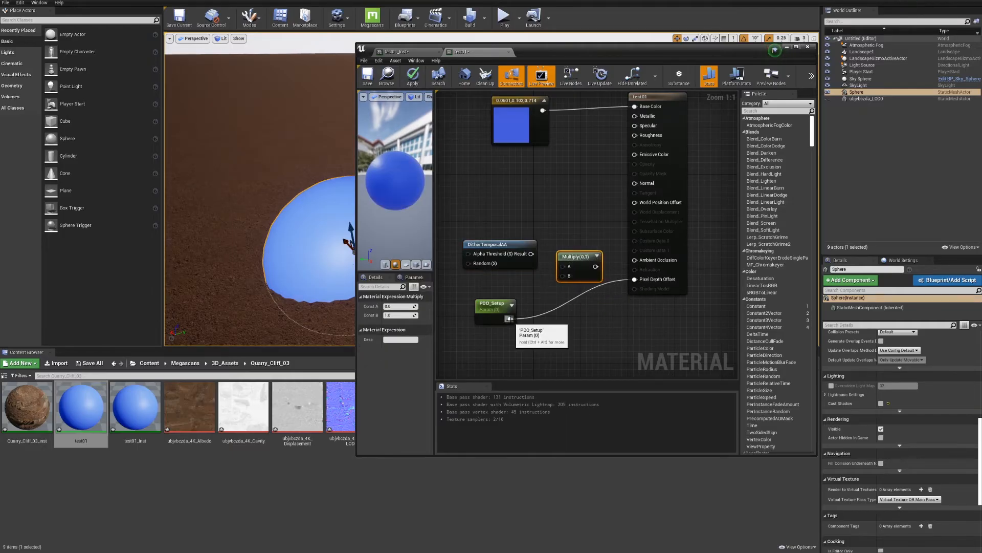
pyautogui.moveTo(511, 319); pyautogui.dragTo(635, 279)
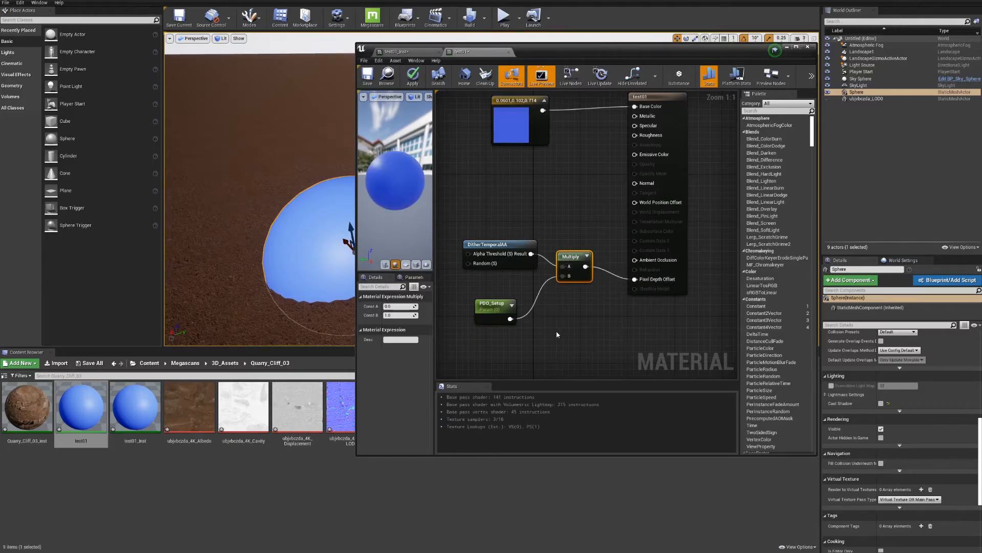
pyautogui.click(413, 76)
pyautogui.click(809, 47)
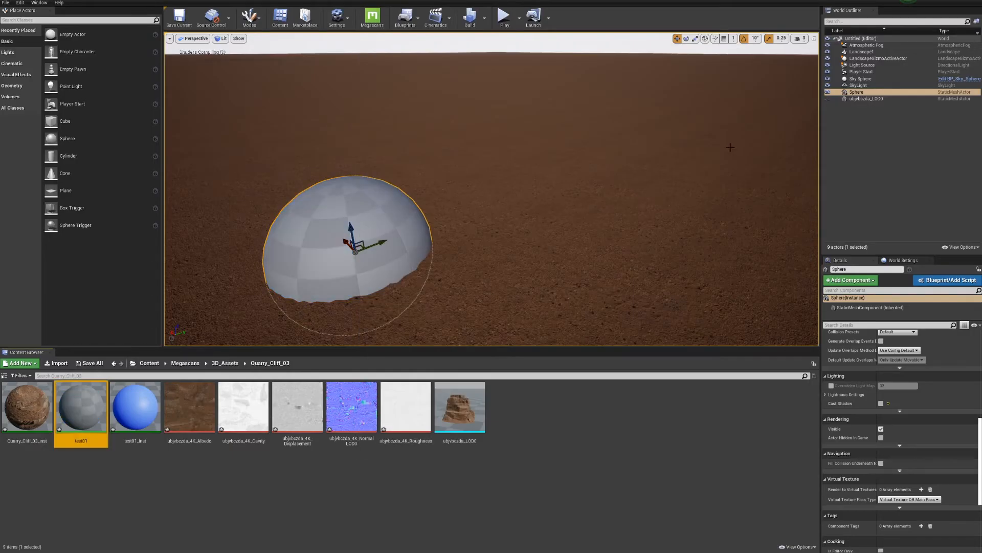
# Open test01_Inst, keep it assigned to the sphere with the editor beside it, and raise PDO_Setup above 11
pyautogui.doubleClick(135, 407)
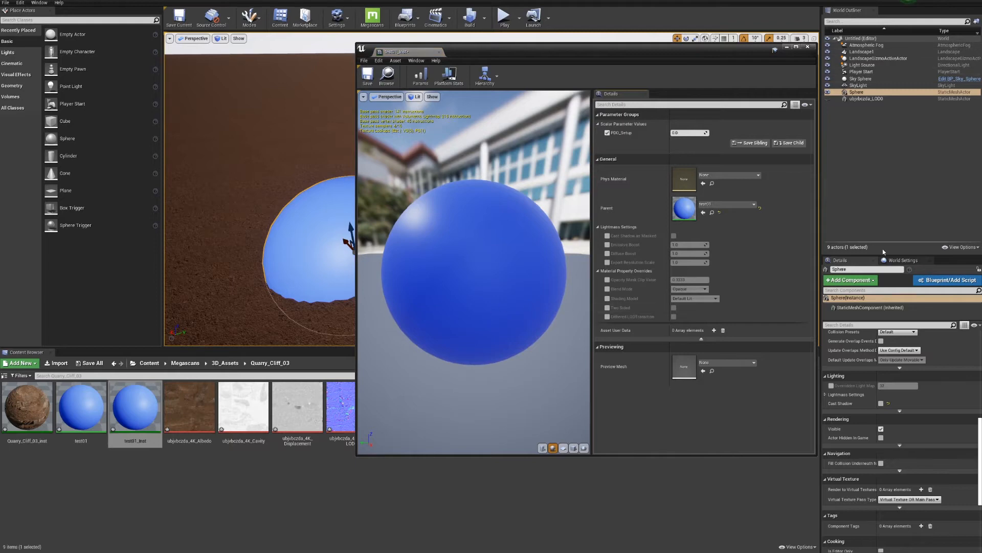
pyautogui.scroll(5, 937, 416)
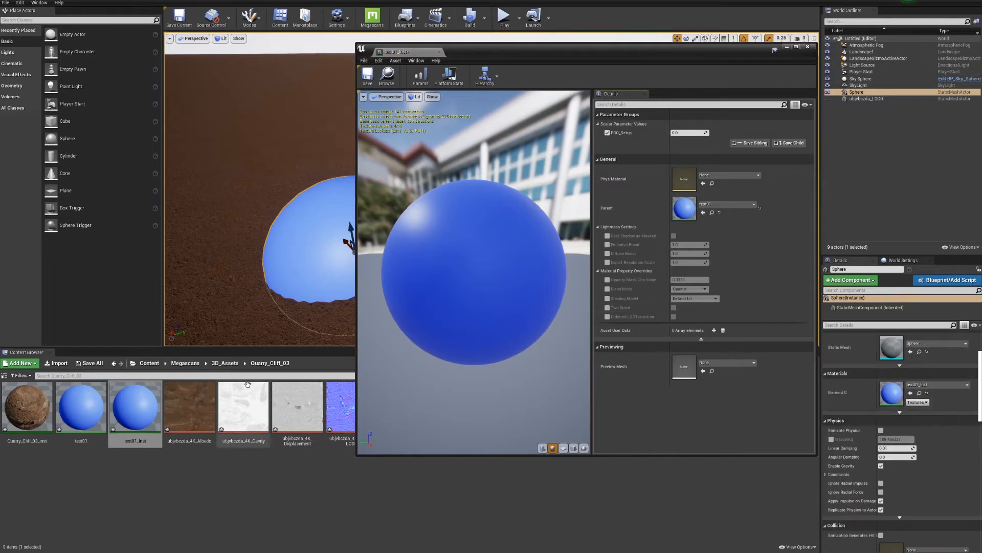
pyautogui.moveTo(135, 407); pyautogui.dragTo(895, 391)
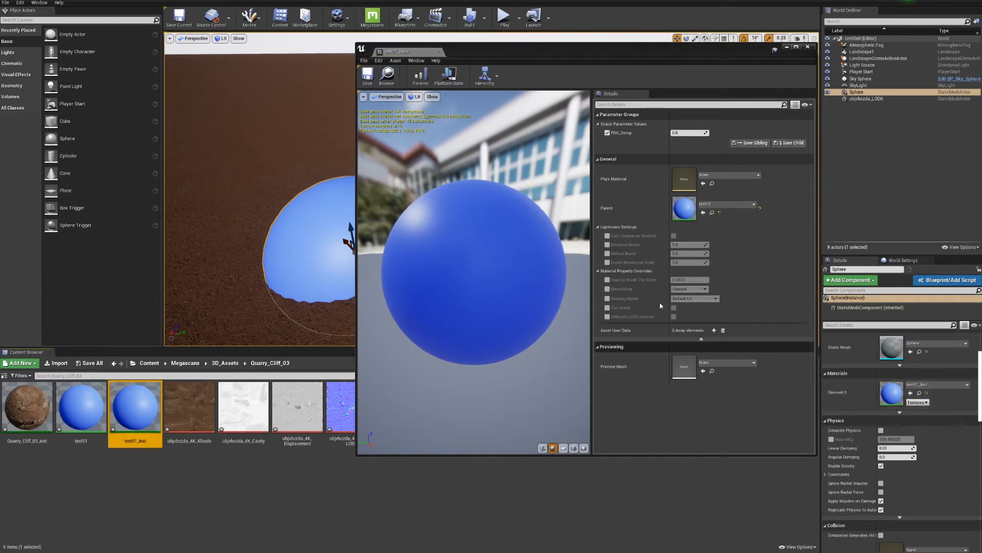
pyautogui.moveTo(645, 46); pyautogui.dragTo(726, 39)
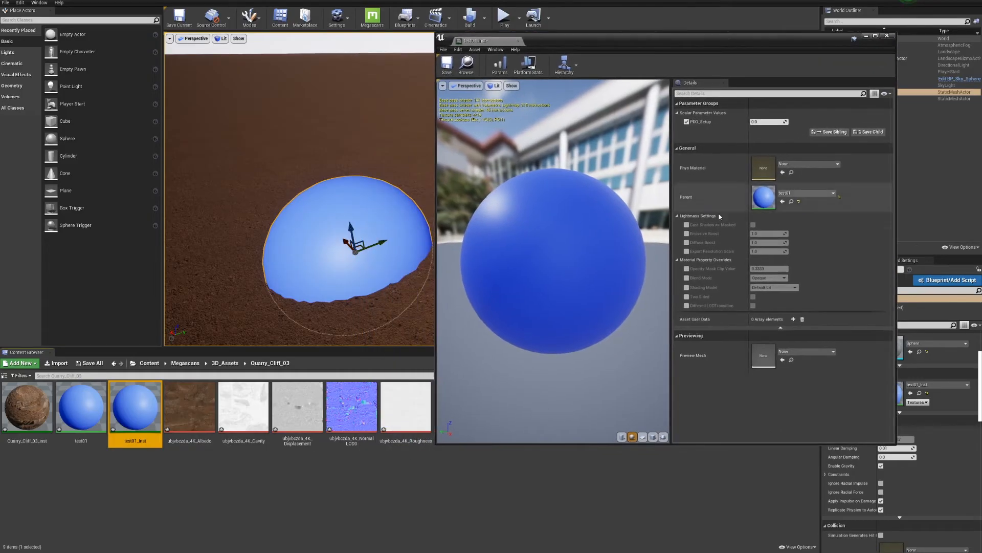
pyautogui.moveTo(758, 122); pyautogui.dragTo(783, 122)
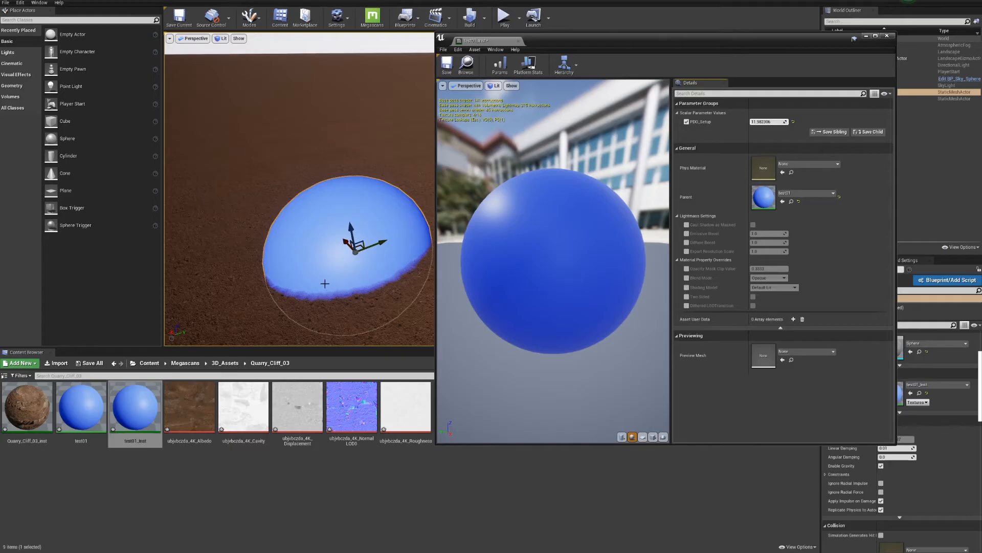
pyautogui.moveTo(354, 231)
pyautogui.mouseDown()
pyautogui.moveTo(352, 205)
pyautogui.moveTo(359, 242)
pyautogui.moveTo(358, 233)
pyautogui.mouseUp()
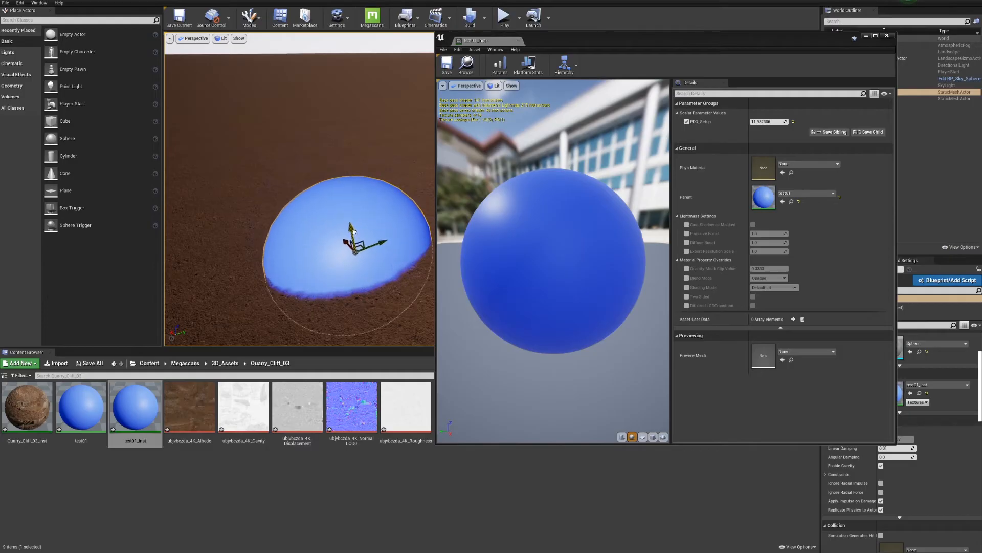
# Try PDO_Setup at 20, raise it to about 67 and close the material instance
pyautogui.click(761, 122)
pyautogui.write('20')
pyautogui.press('Return')
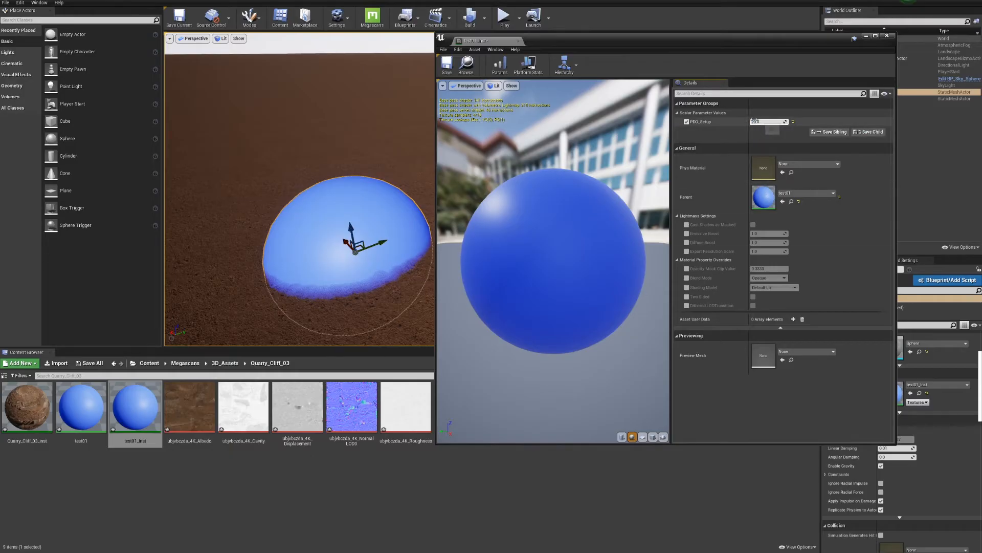
pyautogui.moveTo(756, 121); pyautogui.dragTo(788, 121)
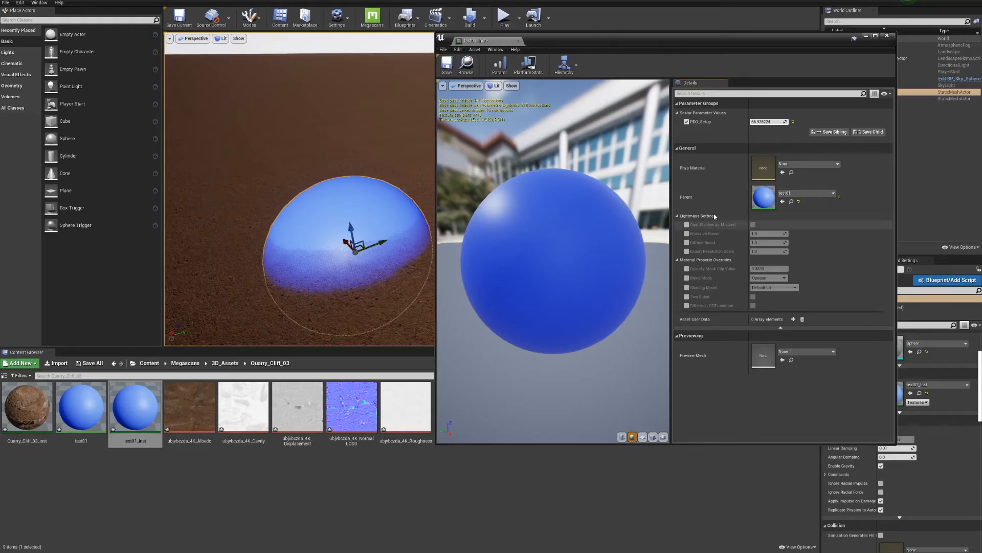
pyautogui.click(887, 36)
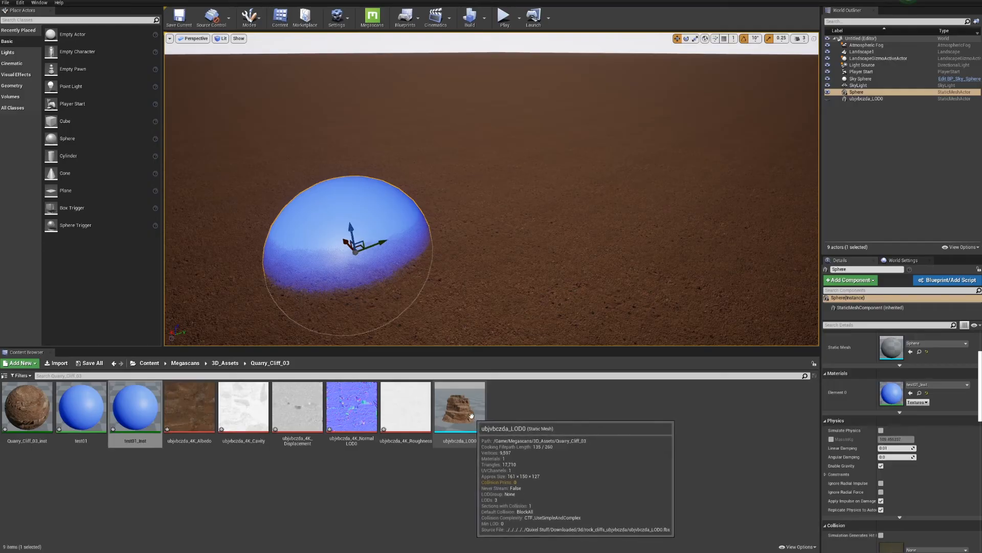
# Place the ubjvbczda_LOD0 quarry cliff mesh on the landscape beside the sphere and deselect it
pyautogui.moveTo(464, 420); pyautogui.dragTo(616, 294)
pyautogui.press('e')
pyautogui.click(682, 464)
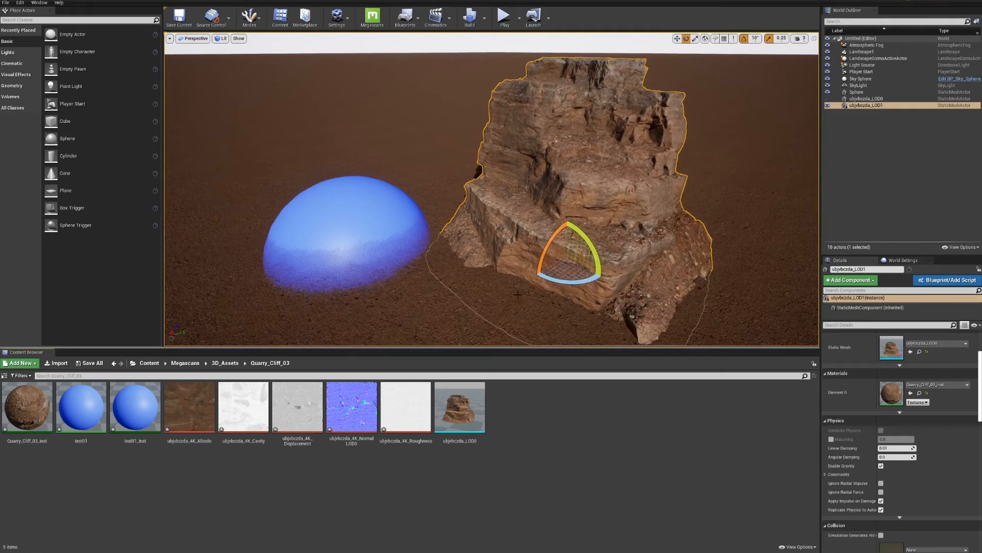
pyautogui.press('Escape')
# Hide the blue sphere in the level, leaving the placed cliff in view with nothing selected
pyautogui.click(371, 236)
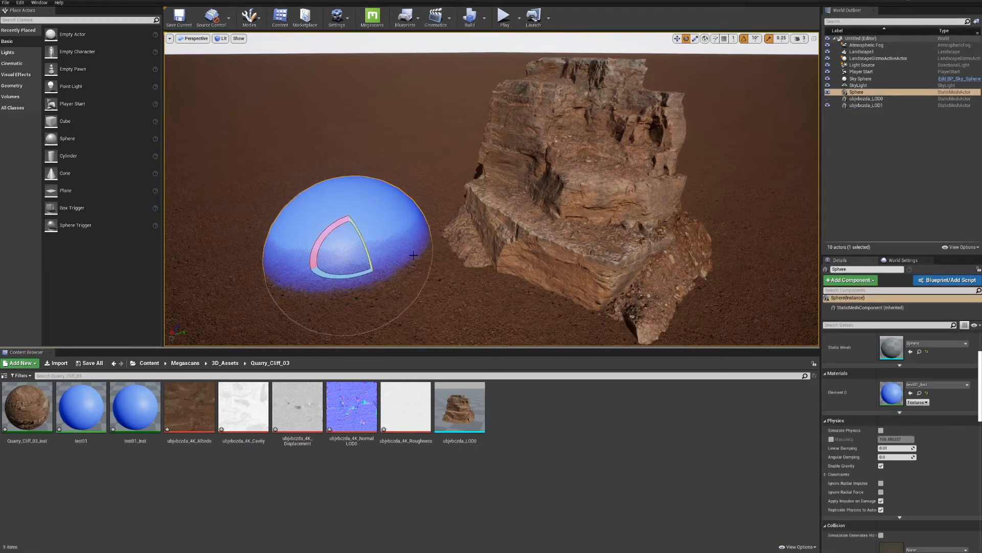
pyautogui.click(828, 93)
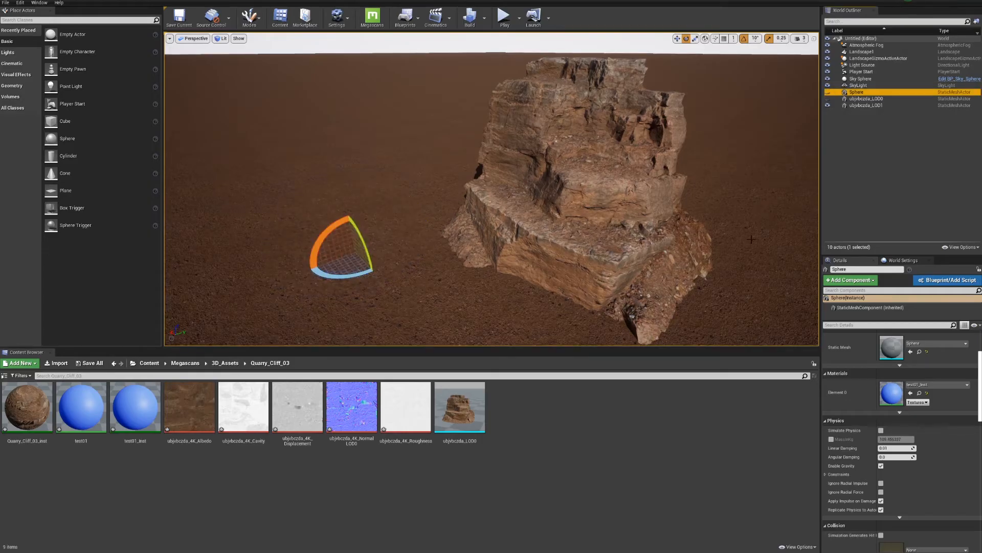
pyautogui.moveTo(460, 252); pyautogui.dragTo(500, 269, button='right')
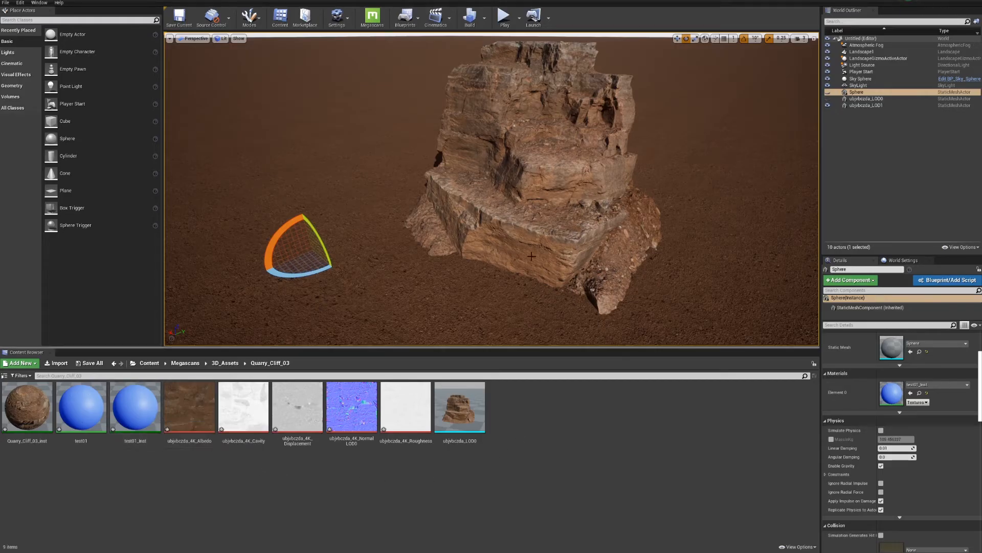
pyautogui.press('Escape')
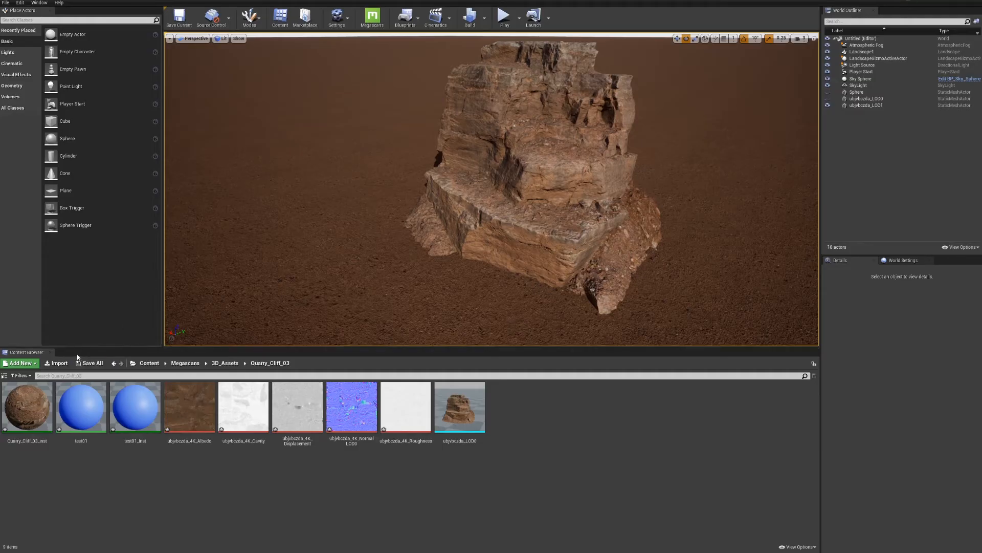
# Open the cliff's Quarry_Cliff_03_inst, locate its parent material among the assets and open MS_DefaultMaterial_Displacement
pyautogui.doubleClick(25, 408)
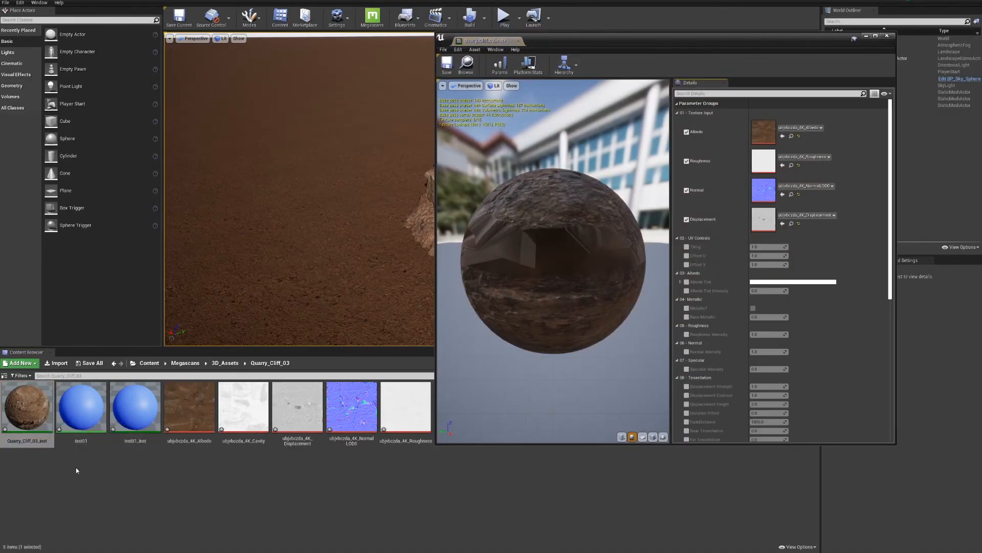
pyautogui.scroll(-5, 588, 256)
pyautogui.scroll(2, 584, 245)
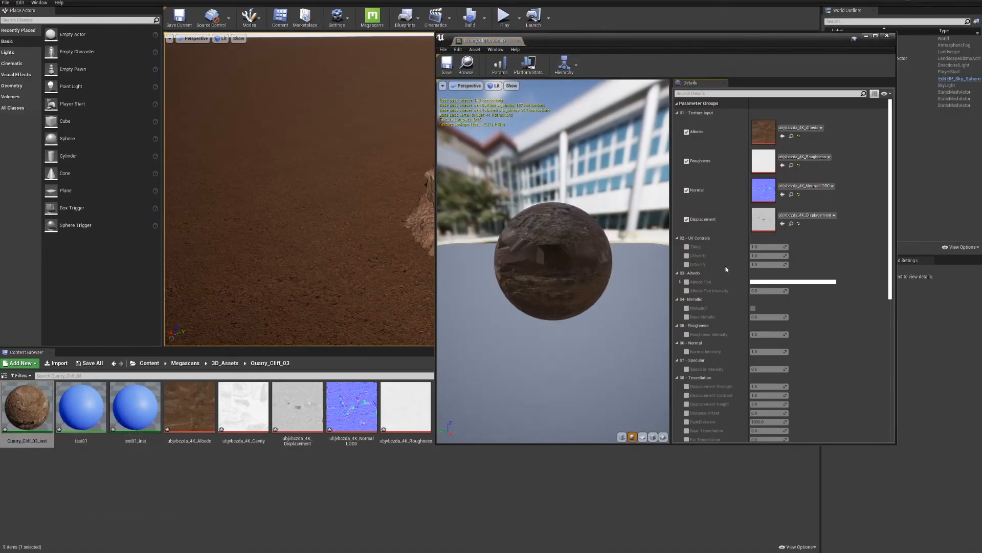
pyautogui.scroll(-3, 768, 267)
pyautogui.scroll(-3, 811, 269)
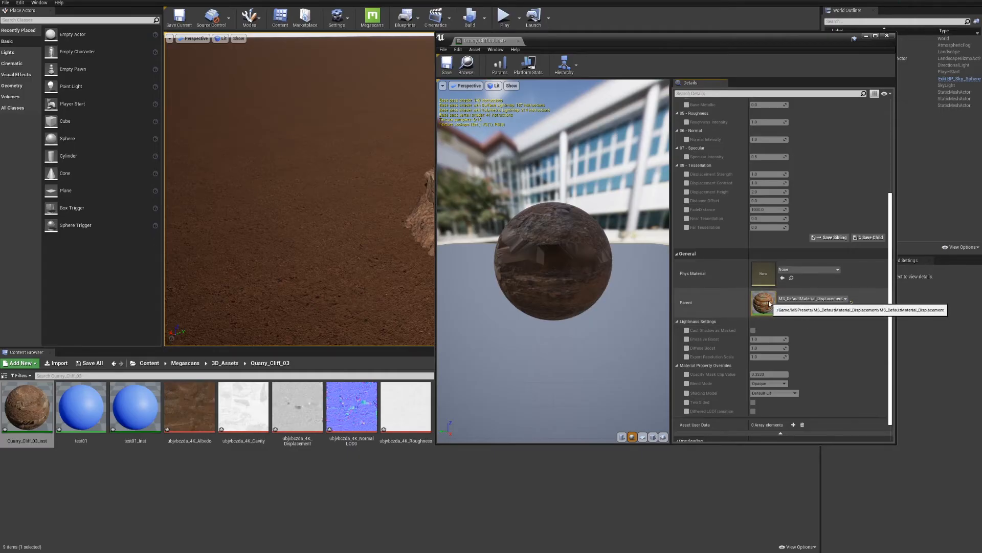
pyautogui.click(791, 307)
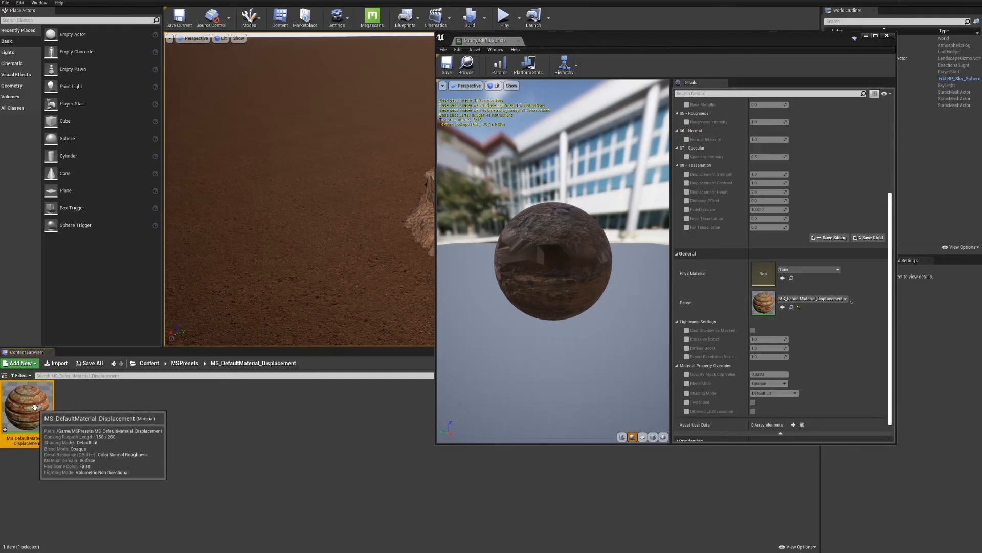
pyautogui.doubleClick(36, 407)
# Add a scalar parameter named PDO_Set to the parent material graph, below the main node's Pixel Depth Offset input
pyautogui.scroll(-5, 691, 225)
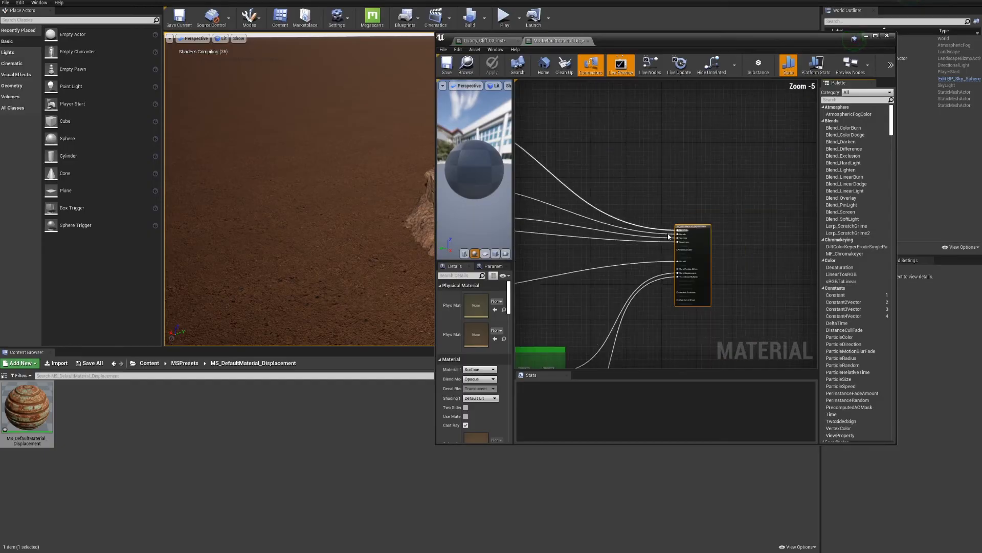
pyautogui.moveTo(651, 322); pyautogui.dragTo(676, 247, button='right')
pyautogui.scroll(5, 704, 217)
pyautogui.click(663, 260)
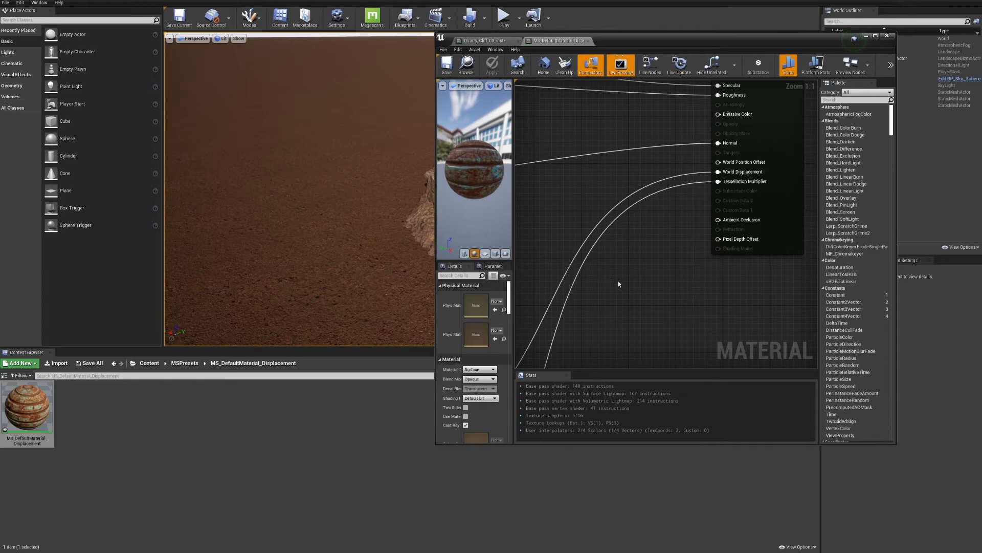
pyautogui.hotkey('ctrl', 'z')
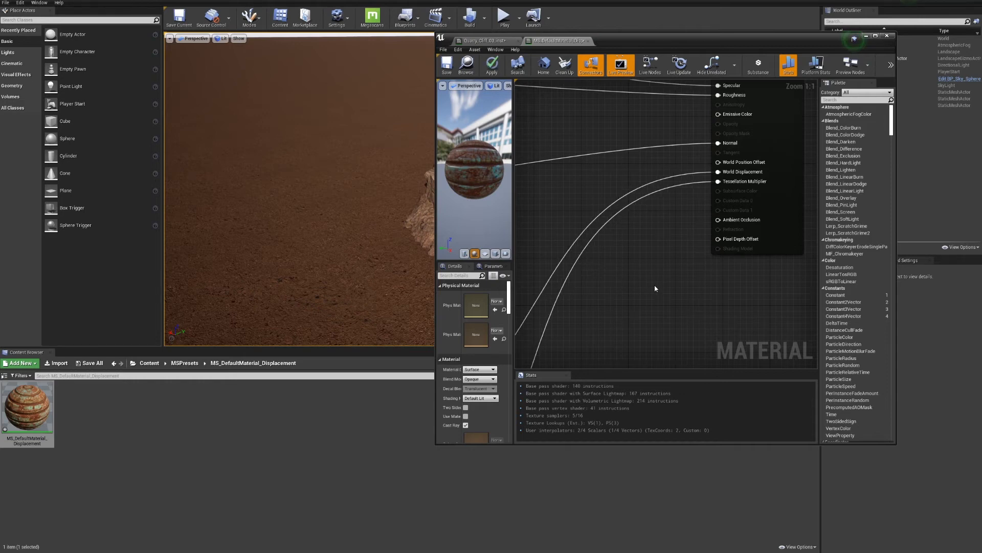
pyautogui.click(655, 287)
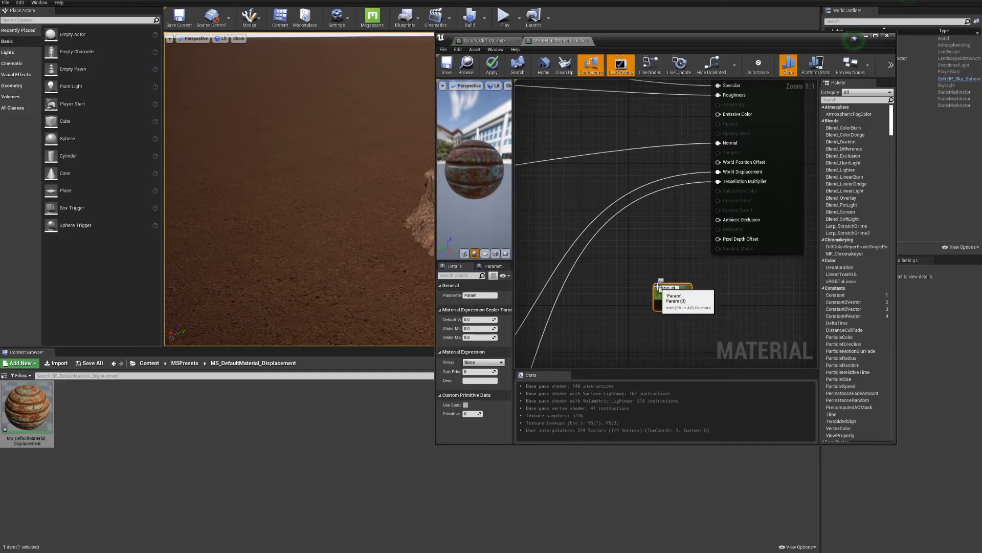
pyautogui.write('PDO_Set')
pyautogui.press('Return')
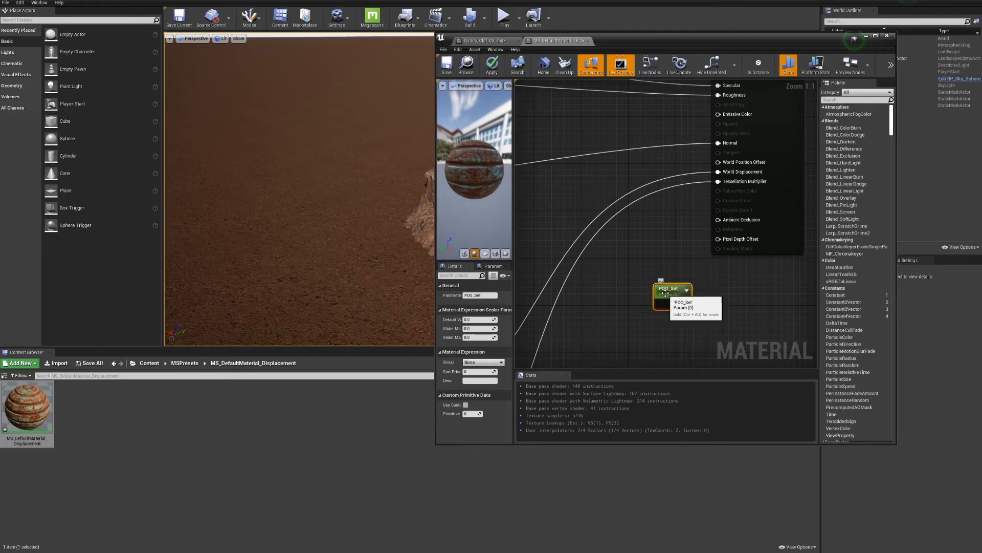
pyautogui.moveTo(658, 287); pyautogui.dragTo(632, 280)
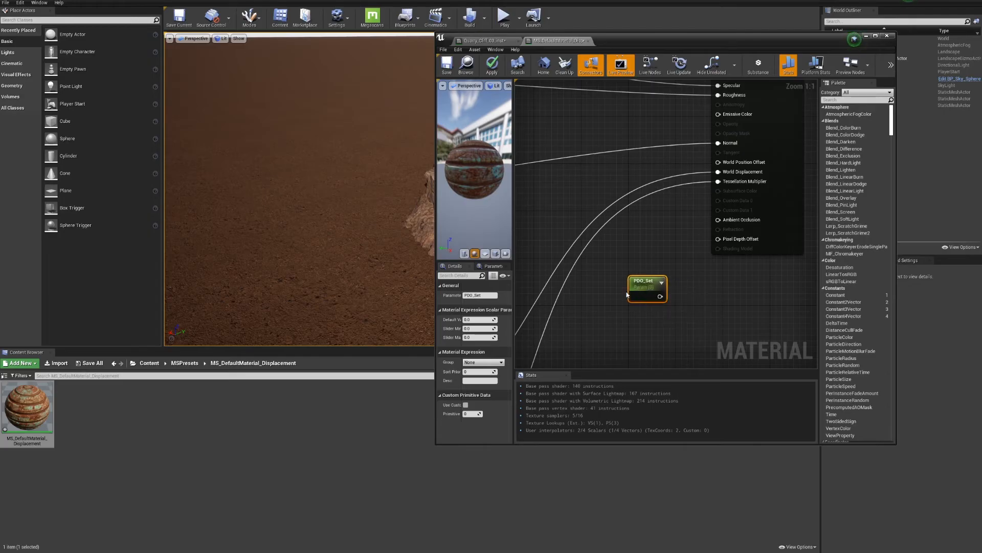
# Add a Multiply node with PDO_Set wired into B and its output into Pixel Depth Offset, and move PDO_Set lower
pyautogui.press('m')
pyautogui.click(684, 277)
pyautogui.moveTo(646, 281); pyautogui.dragTo(718, 239)
pyautogui.click(597, 289)
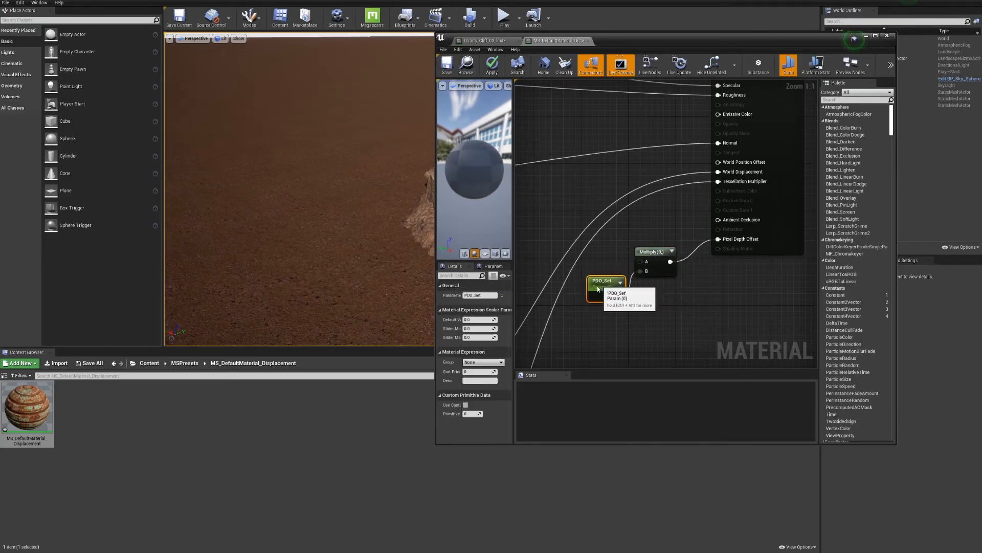
pyautogui.moveTo(597, 289); pyautogui.dragTo(585, 312)
# Add a DitherTemporalAA node wired into the Multiply node's A input and apply the parent material's changes
pyautogui.click(592, 274)
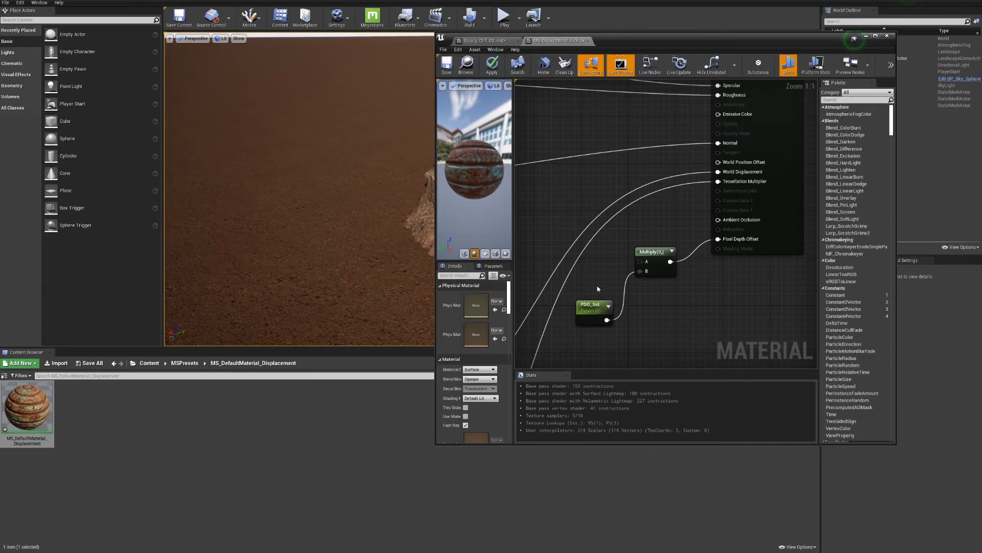
pyautogui.moveTo(612, 277); pyautogui.dragTo(583, 267, button='right')
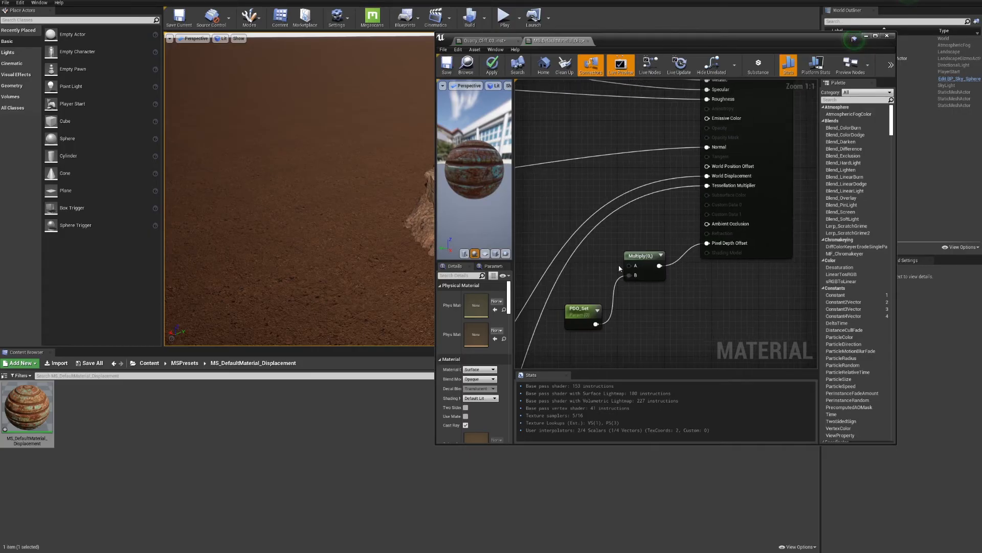
pyautogui.moveTo(629, 265); pyautogui.dragTo(588, 251)
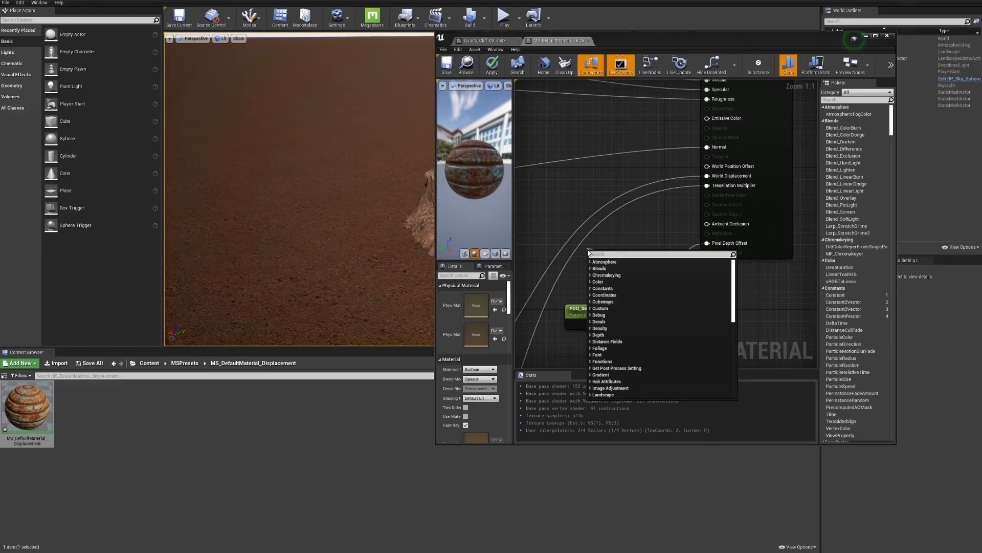
pyautogui.write('dith')
pyautogui.click(612, 269)
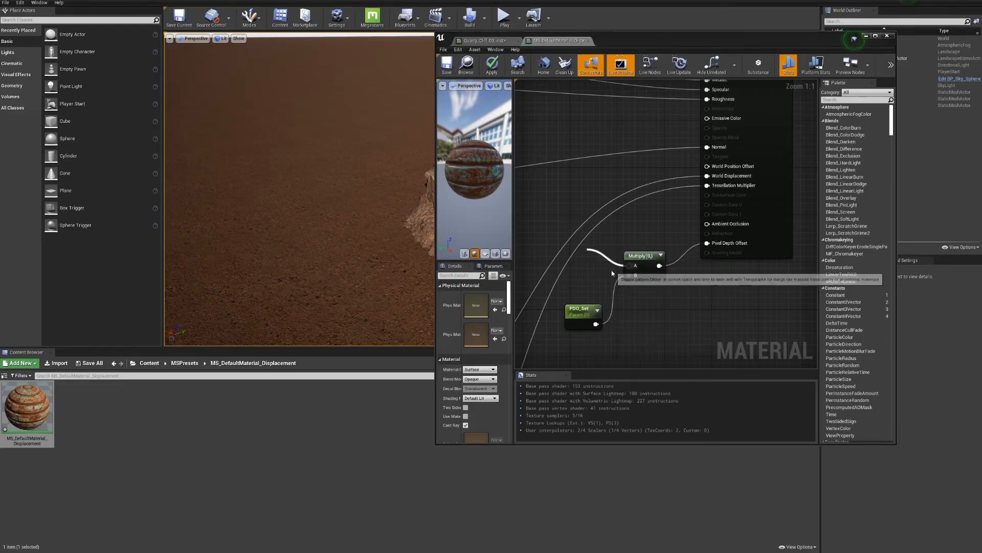
pyautogui.moveTo(607, 245); pyautogui.dragTo(629, 265)
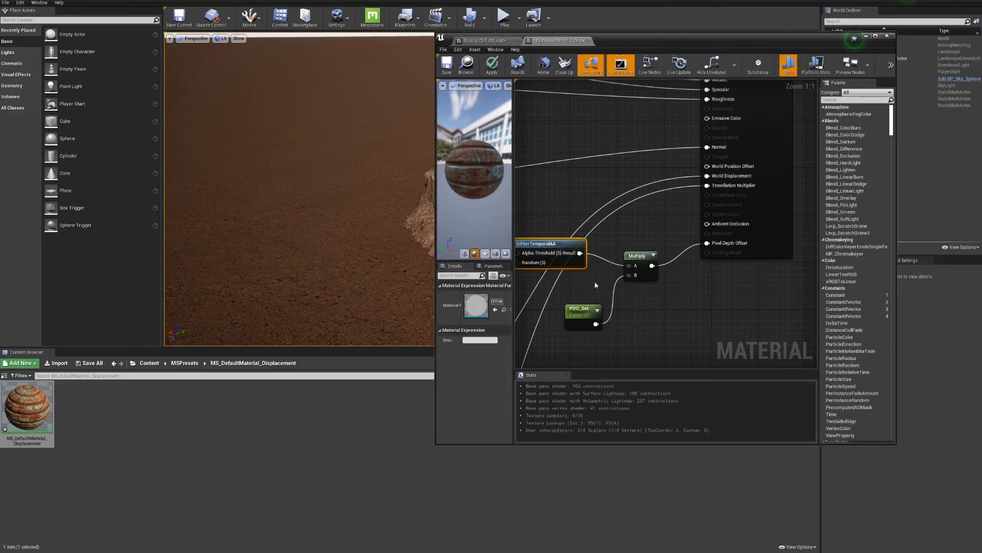
pyautogui.click(492, 64)
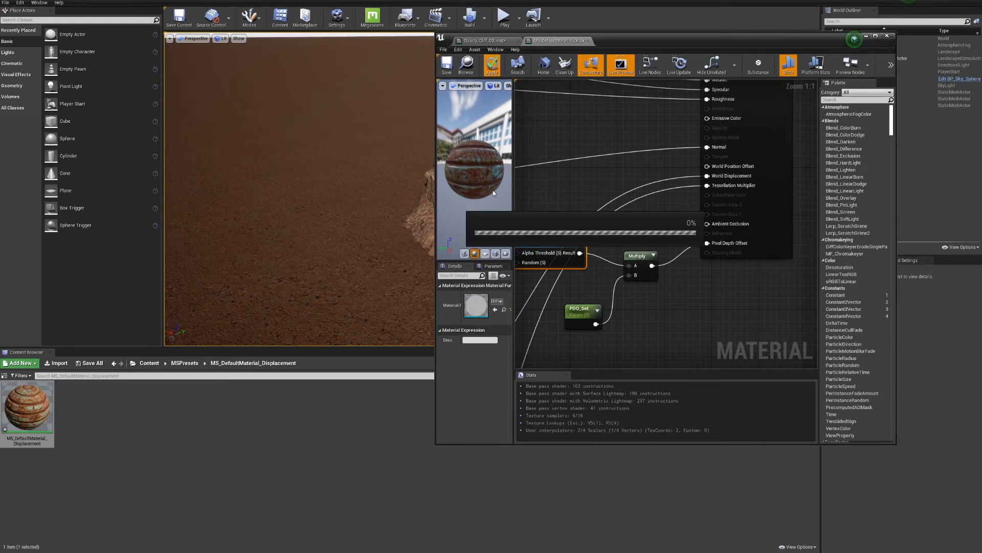
pyautogui.click(888, 36)
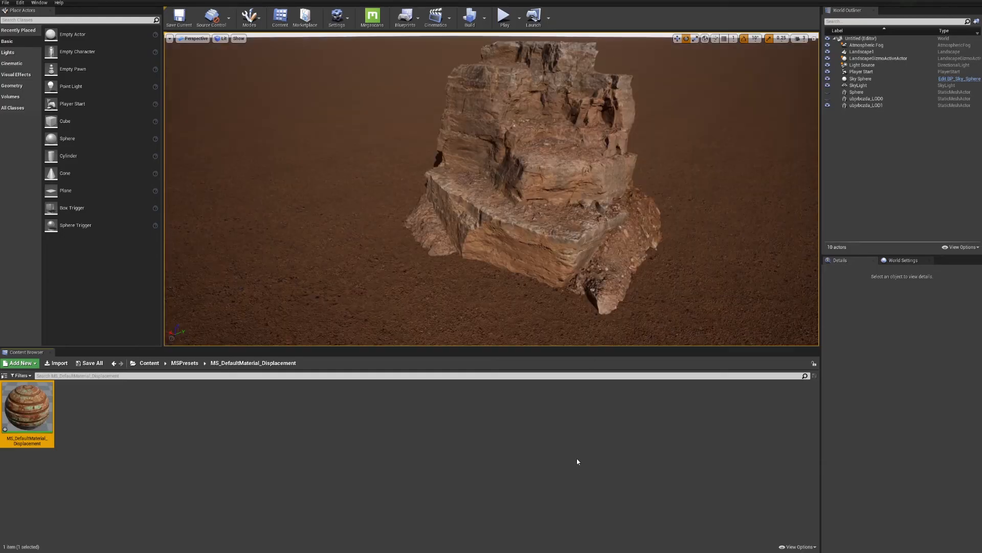
# Open the cliff's Quarry_Cliff_03_inst in a narrower window beside the cliff and enable its PDO_Set override
pyautogui.click(541, 244)
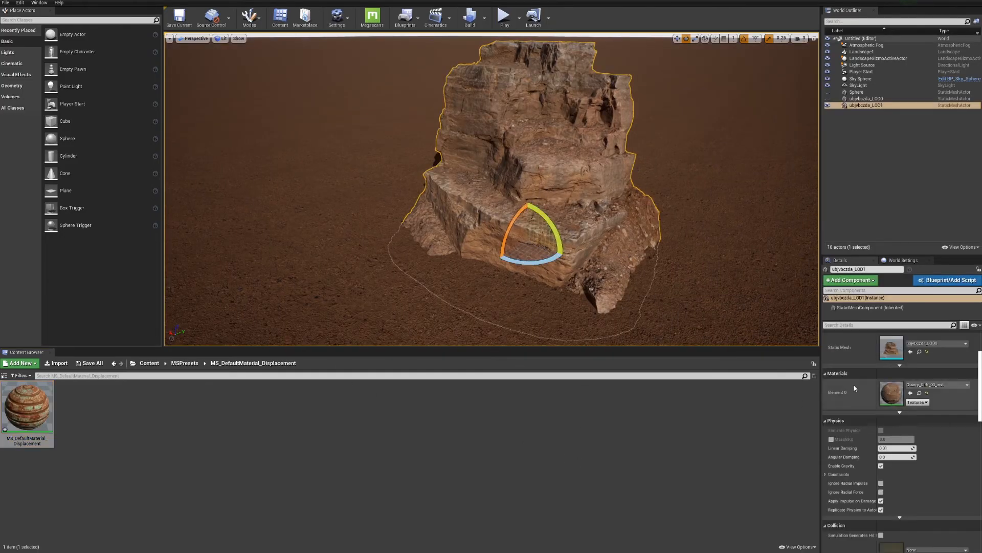
pyautogui.doubleClick(888, 396)
pyautogui.scroll(-3, 769, 262)
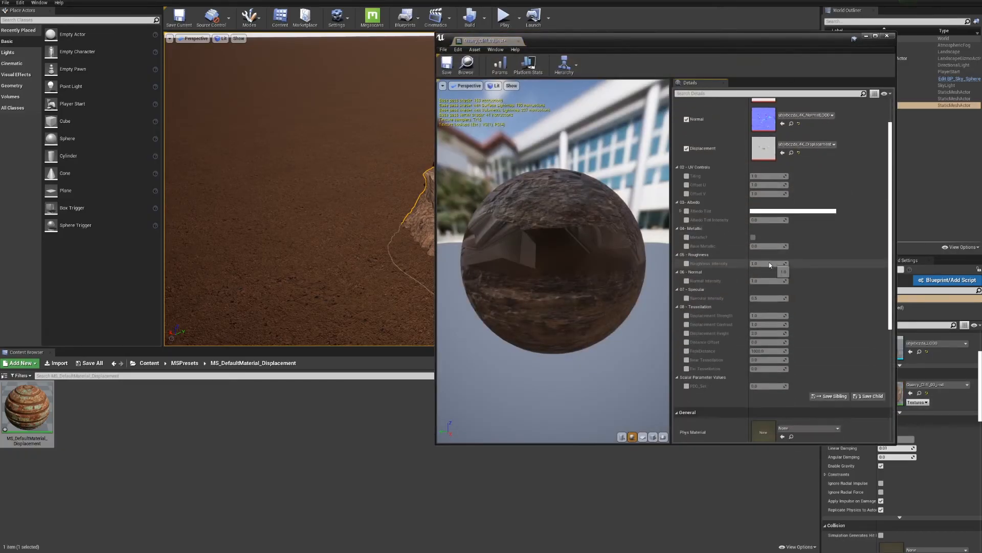
pyautogui.scroll(-2, 769, 262)
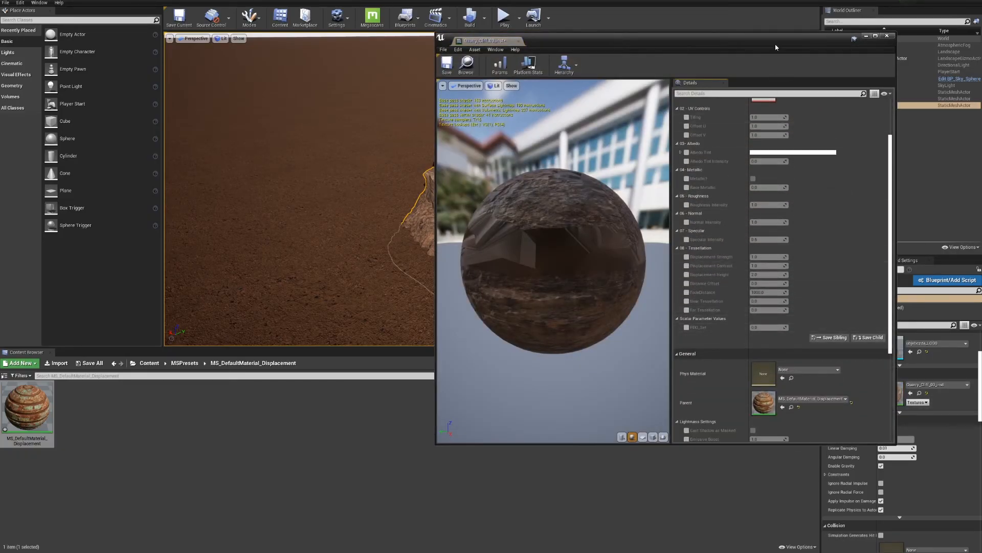
pyautogui.moveTo(775, 47); pyautogui.dragTo(353, 29)
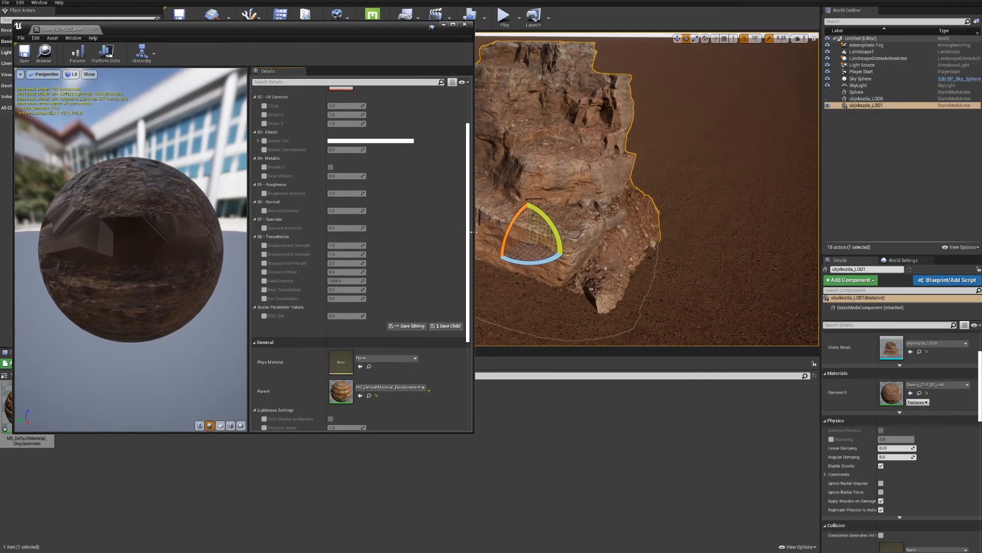
pyautogui.moveTo(474, 232); pyautogui.dragTo(348, 232)
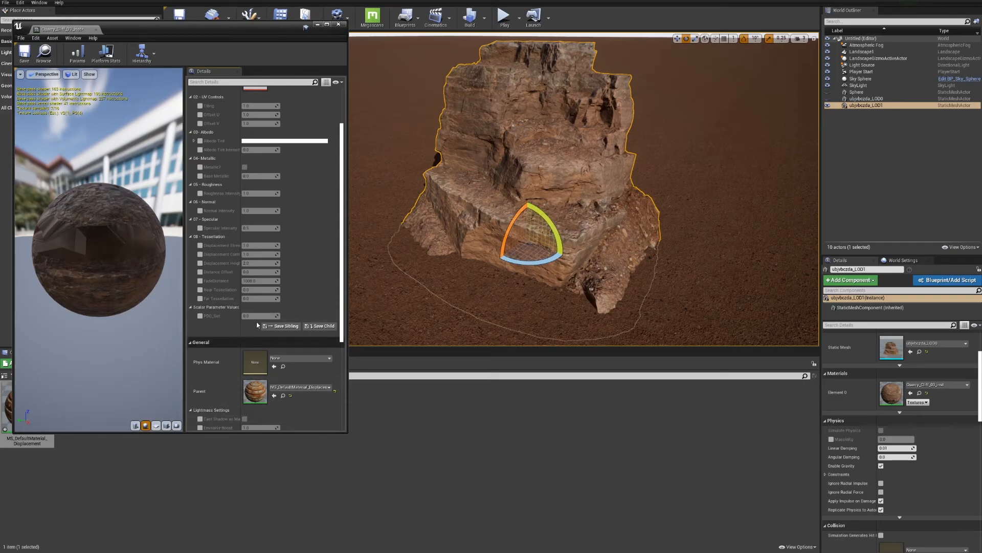
pyautogui.click(200, 316)
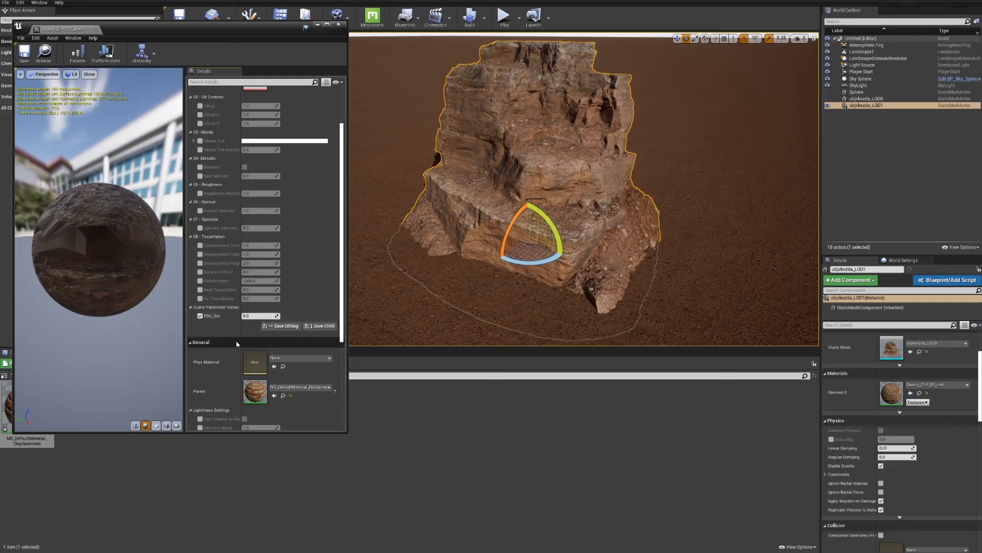
# Turn off Cast Shadow for the selected cliff mesh
pyautogui.scroll(-10, 947, 461)
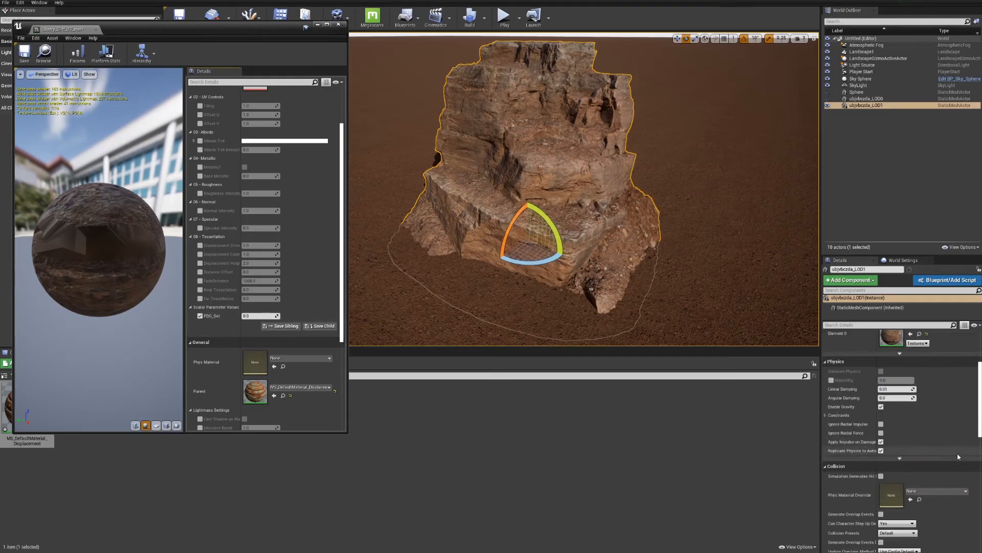
pyautogui.click(881, 415)
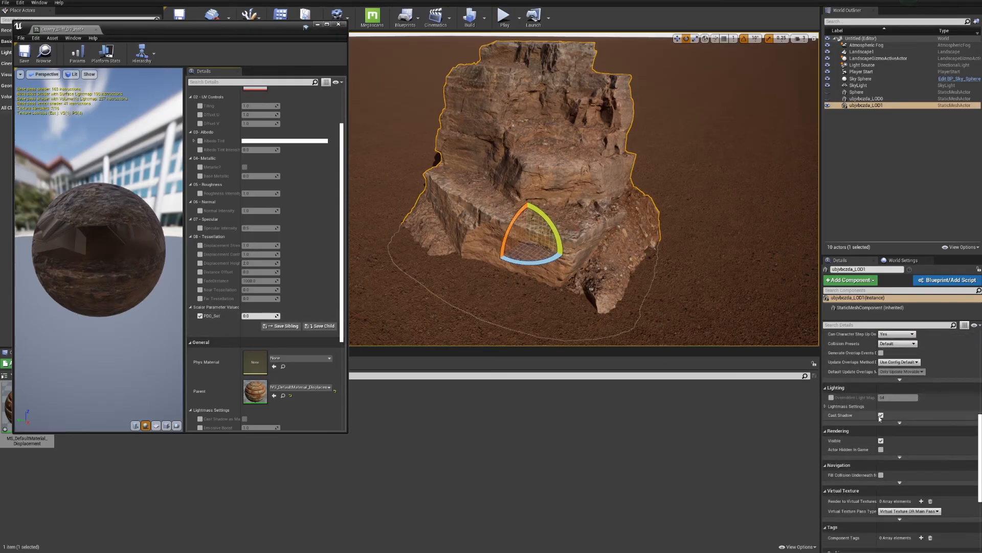
pyautogui.scroll(1, 891, 409)
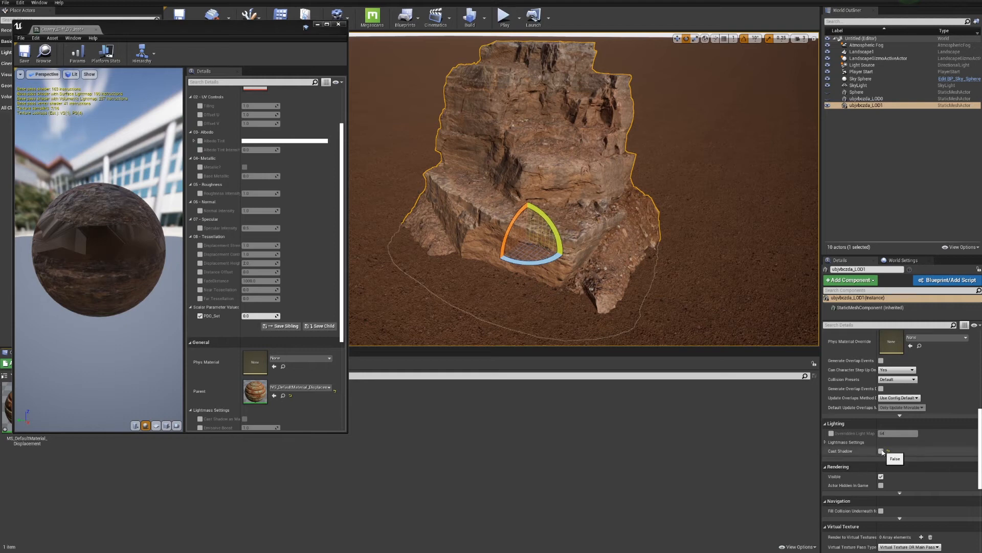
pyautogui.click(881, 451)
pyautogui.click(882, 451)
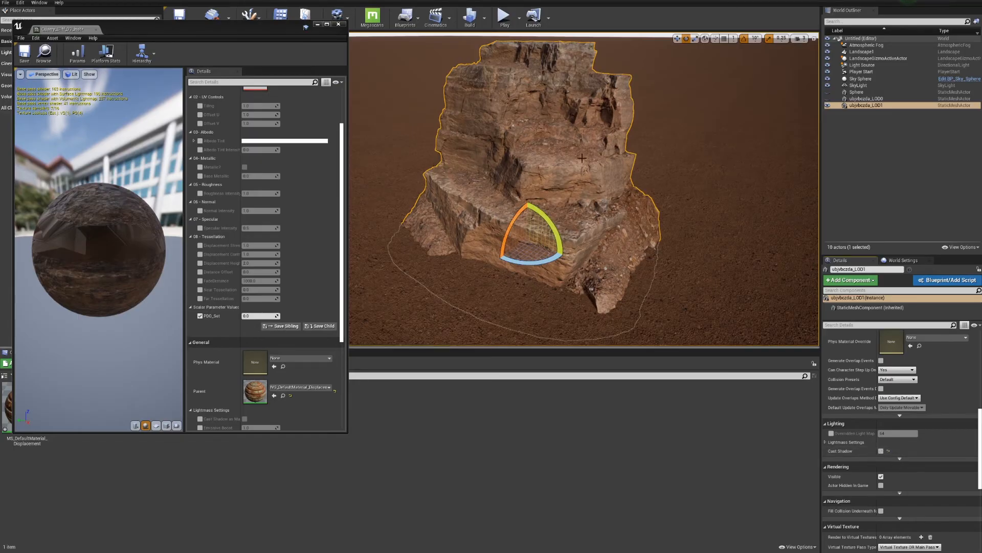
# Try a PDO_Set value of 20 in the cliff's material instance
pyautogui.scroll(-1, 256, 342)
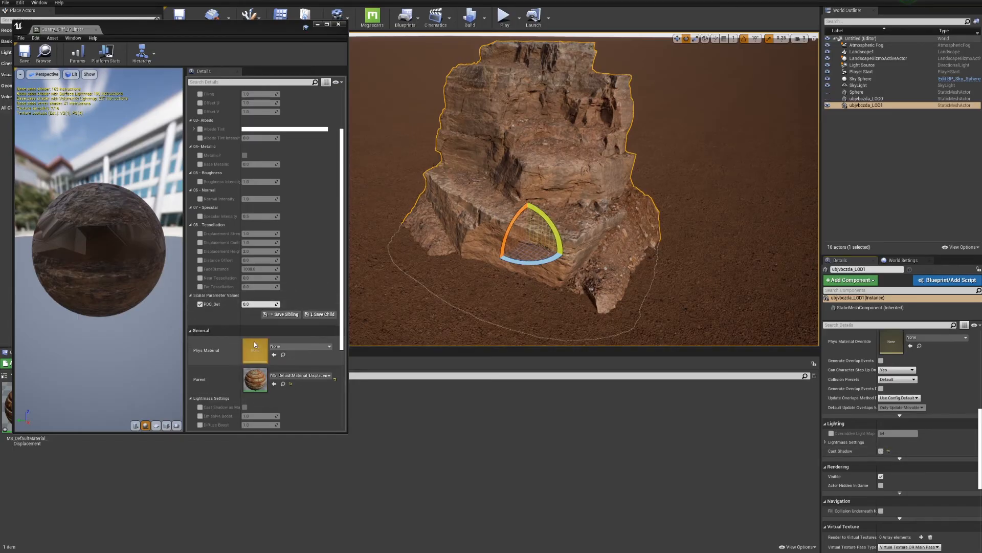
pyautogui.moveTo(244, 304); pyautogui.dragTo(282, 278)
pyautogui.write('20')
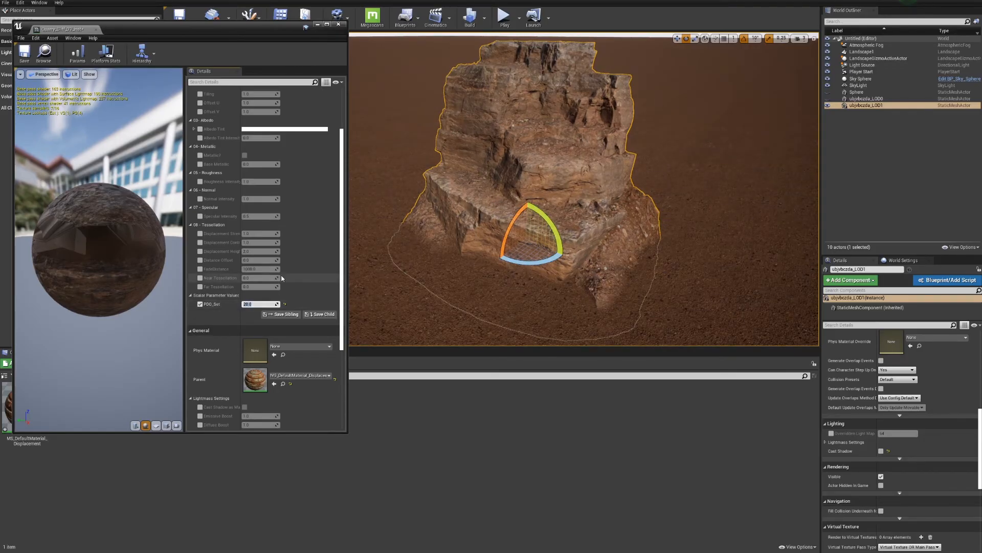
pyautogui.click(675, 279)
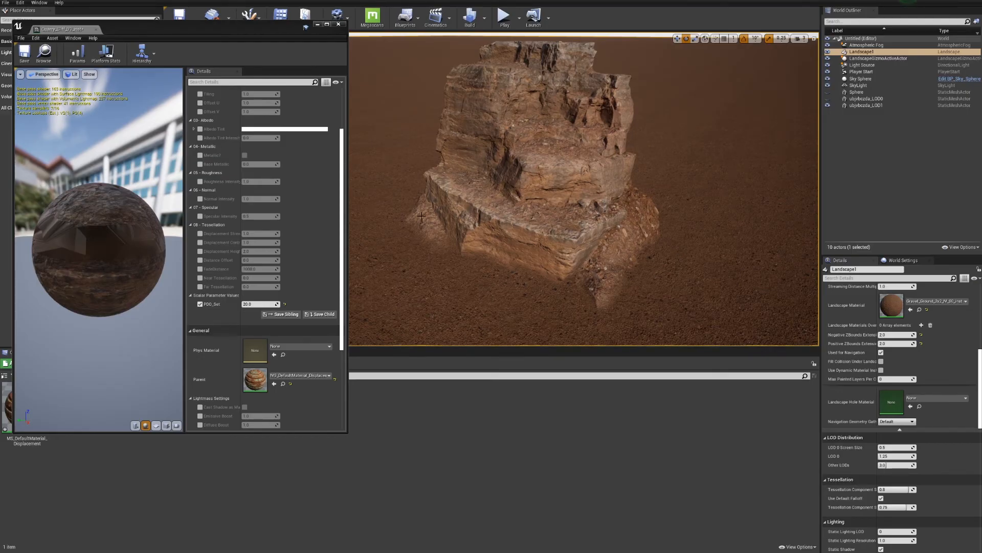
# Set PDO_Set to 15 in the cliff's material instance
pyautogui.click(250, 303)
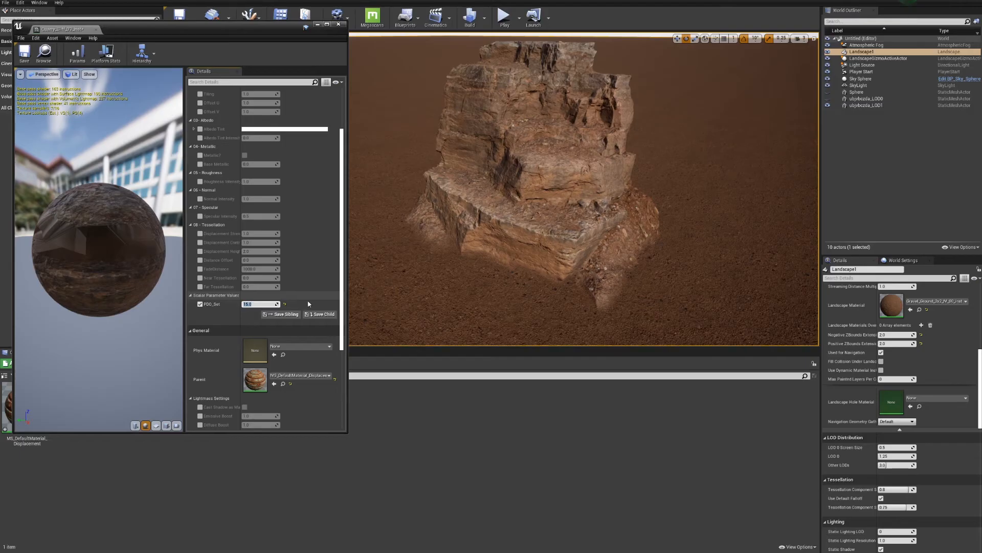
pyautogui.write('15')
pyautogui.press('Return')
pyautogui.click(616, 321)
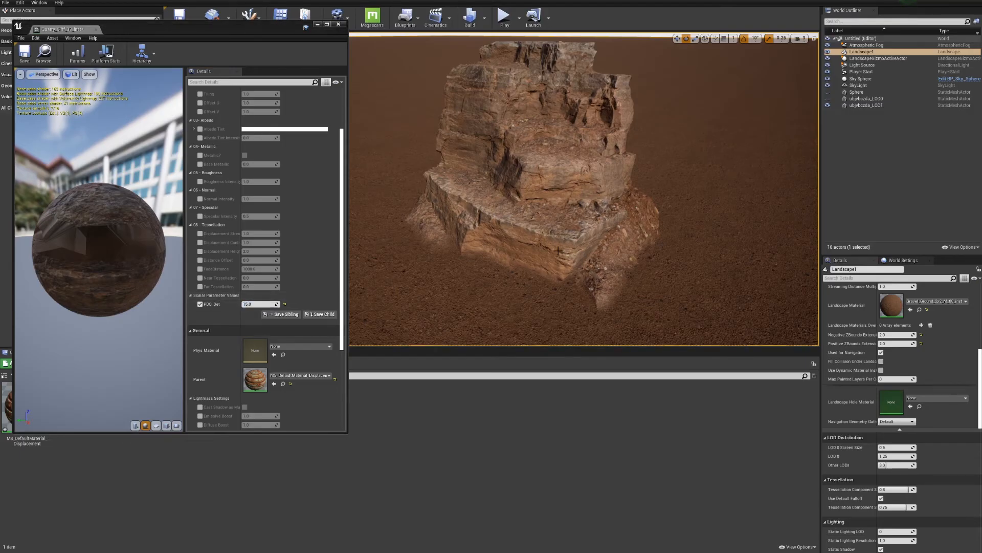
# Compare the cliff's blend with the ground with the PDO_Set override off and on, from afar and close up
pyautogui.click(201, 304)
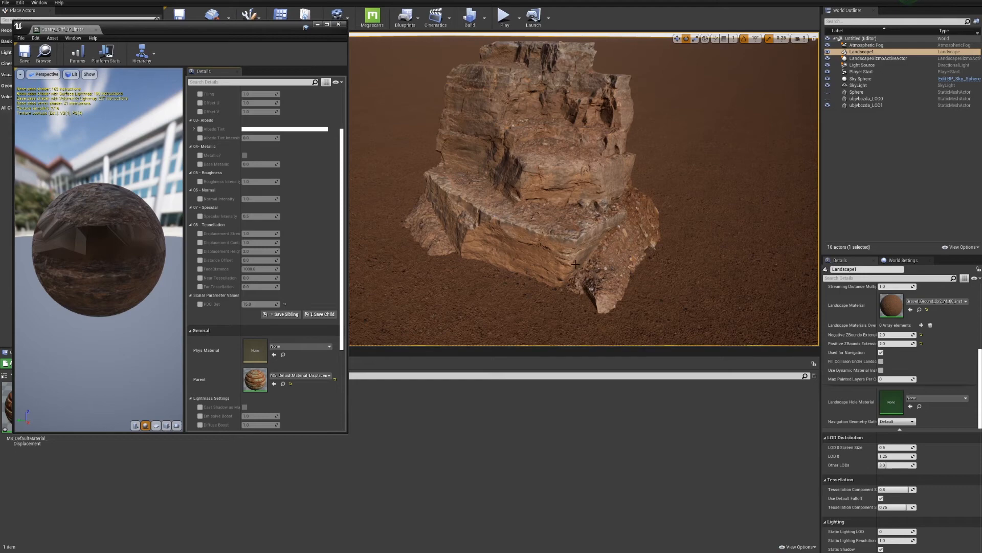
pyautogui.click(200, 304)
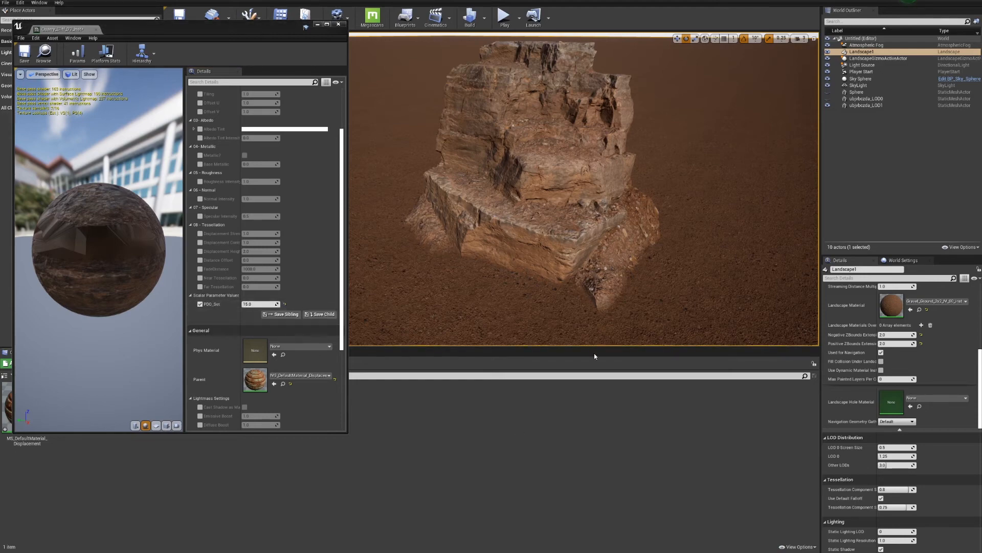
pyautogui.moveTo(582, 269); pyautogui.dragTo(563, 286, button='right')
pyautogui.press('w')
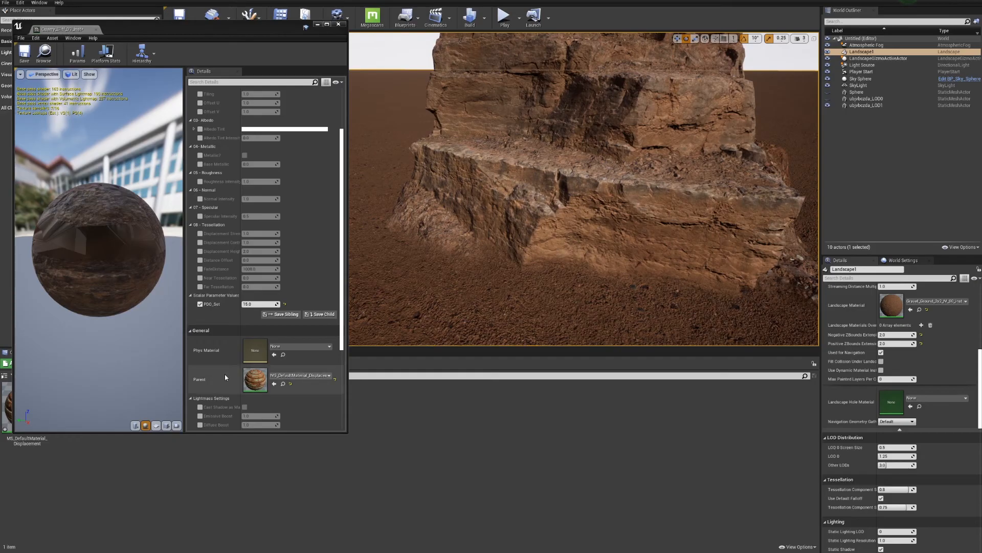
pyautogui.click(200, 304)
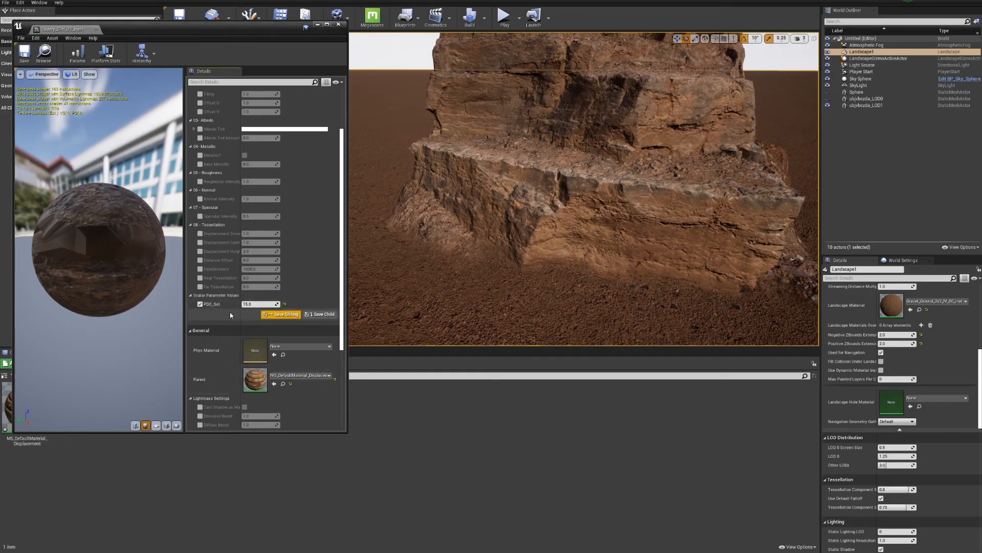
pyautogui.click(200, 304)
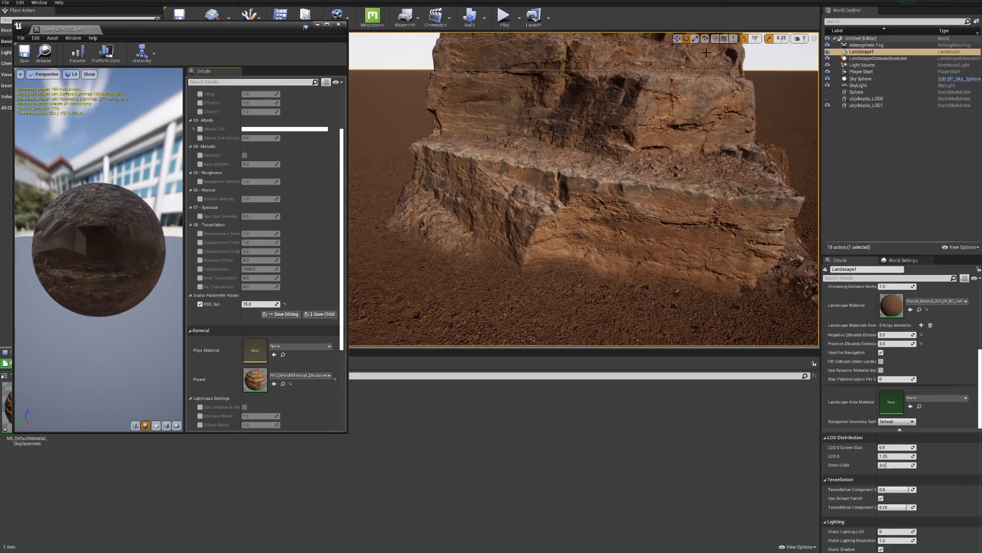
# Close the cliff's material instance and duplicate MS_DefaultMaterial_Displacement, keeping the suggested name
pyautogui.click(458, 326)
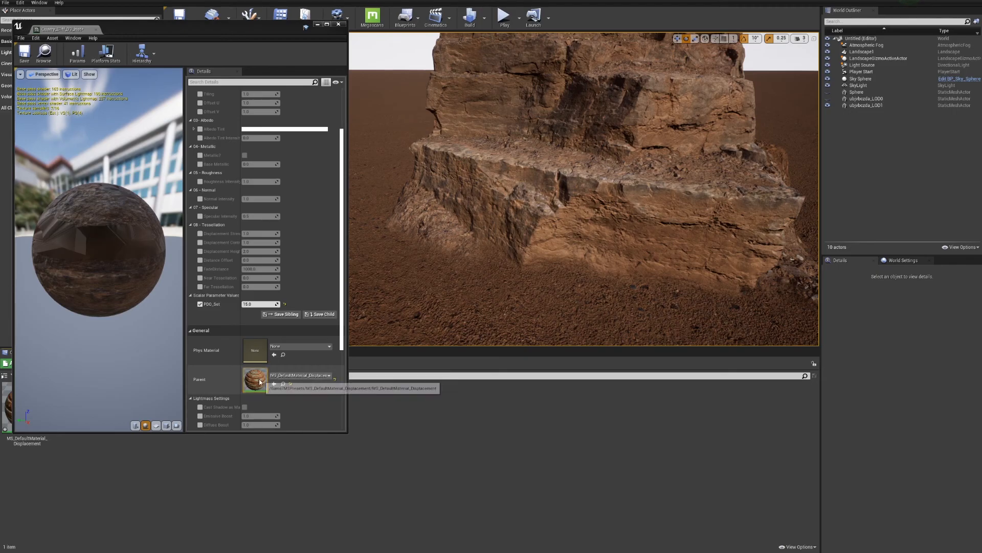
pyautogui.click(340, 26)
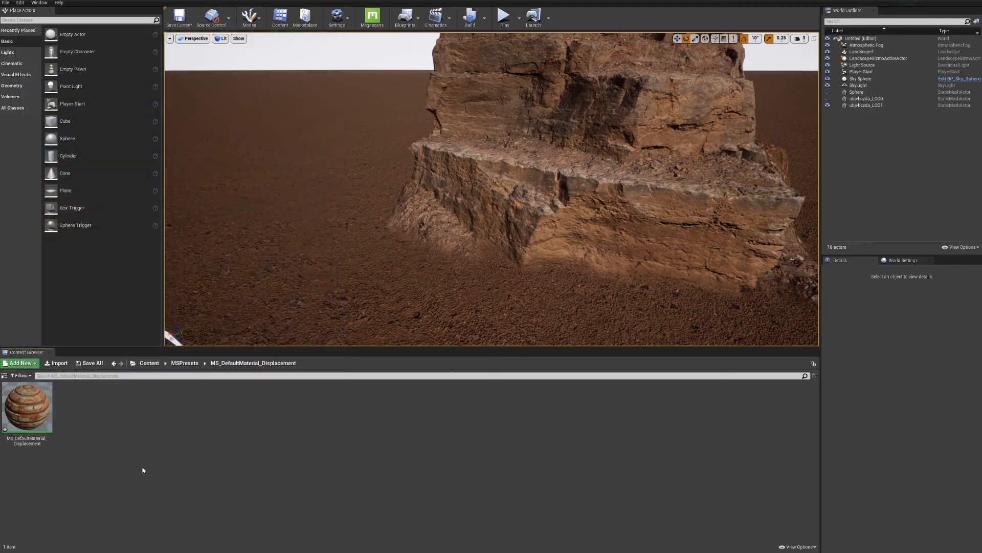
pyautogui.rightClick(37, 401)
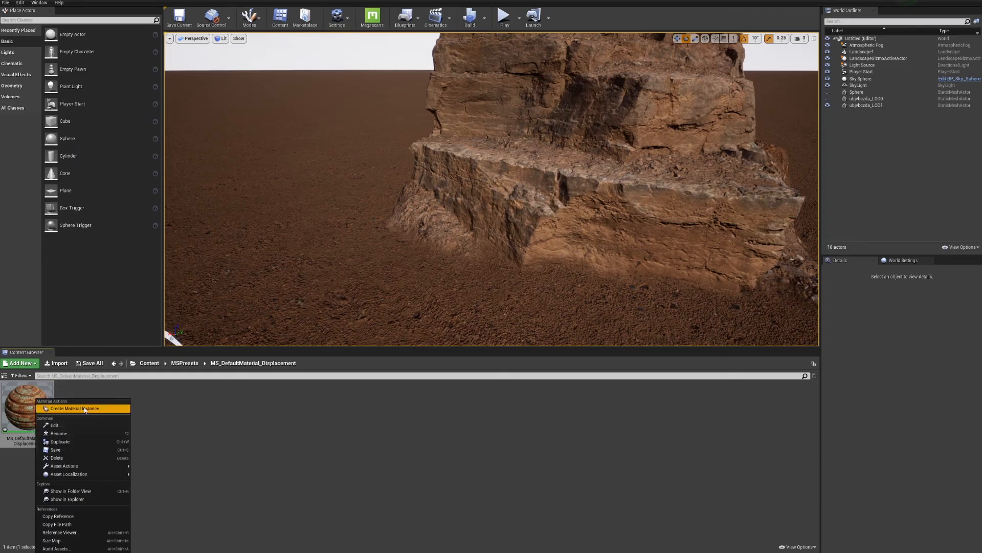
pyautogui.moveTo(79, 468)
pyautogui.click(76, 441)
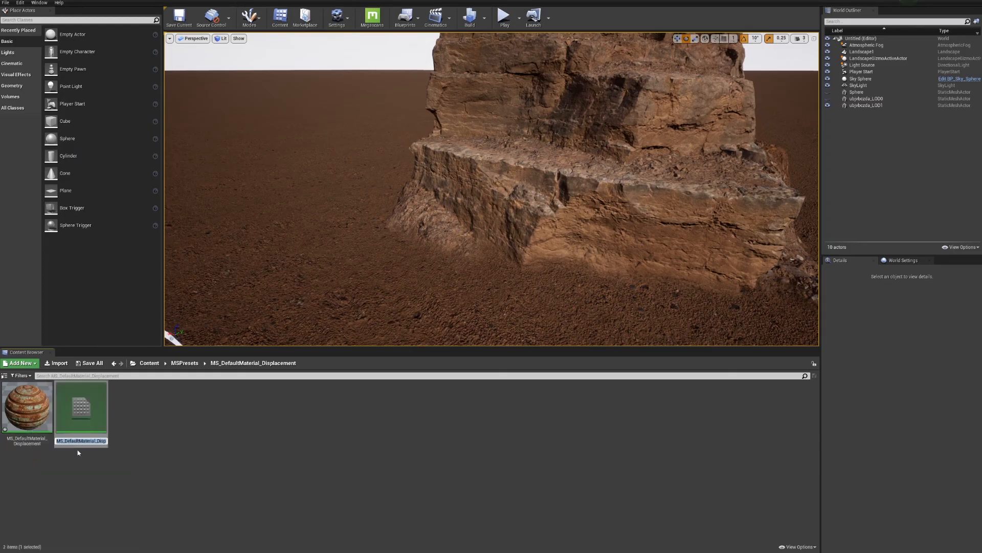
pyautogui.press('Return')
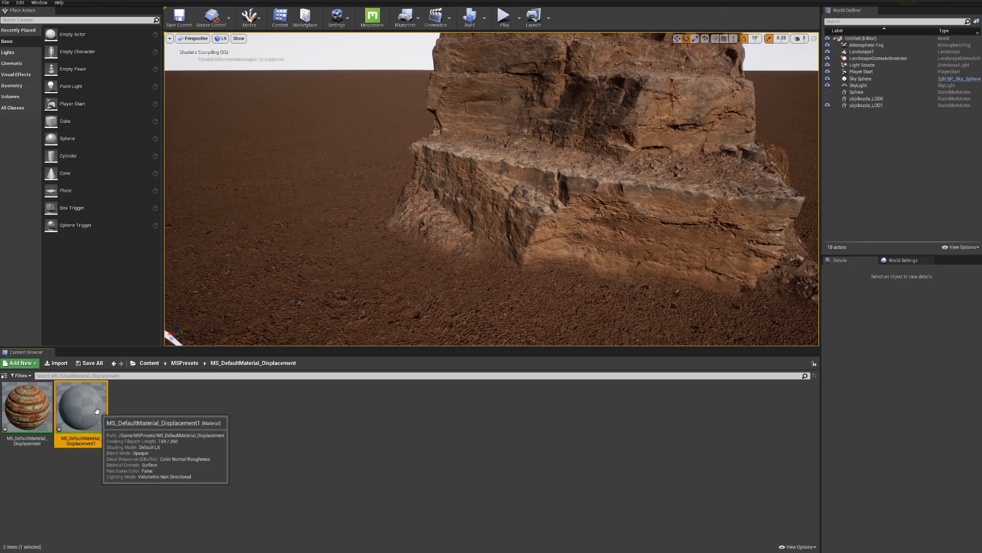
# Select the cliff in the level and open the original MS_DefaultMaterial_Displacement material
pyautogui.click(685, 263)
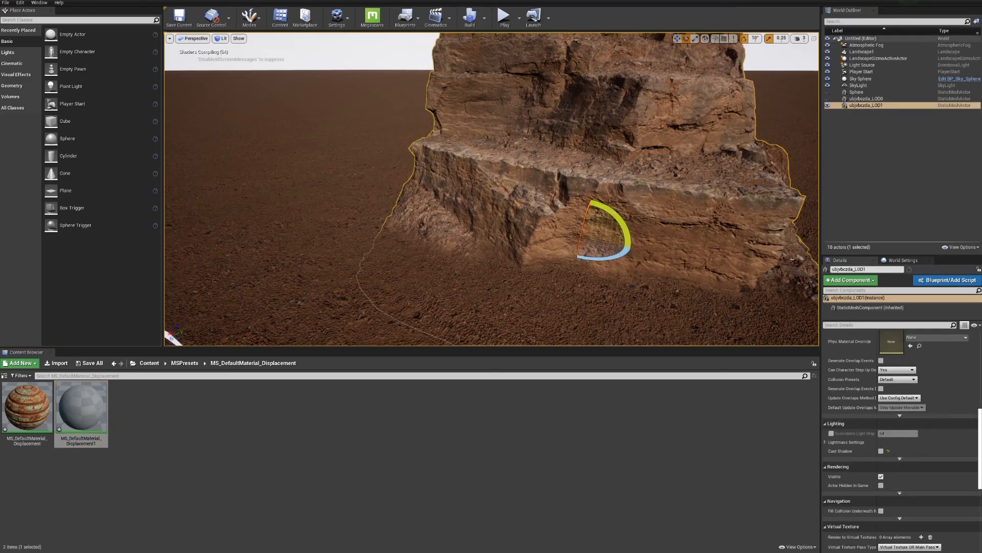
pyautogui.scroll(10, 941, 428)
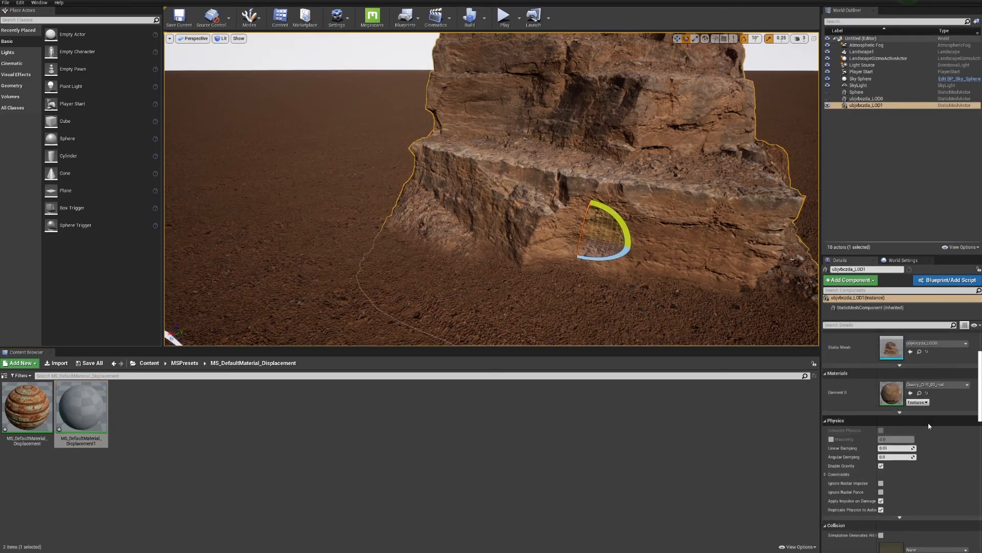
pyautogui.click(21, 407)
pyautogui.doubleClick(21, 407)
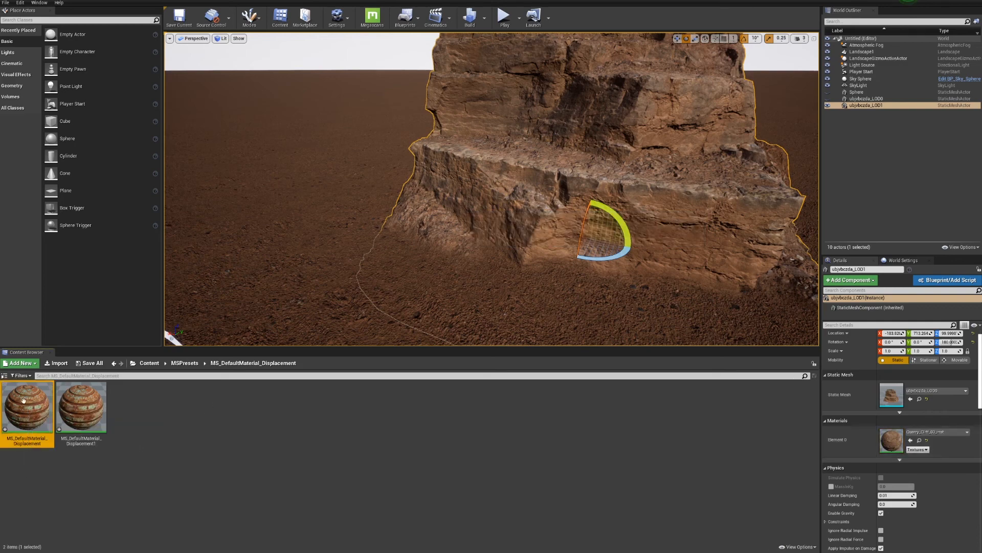
# Delete the DitherTemporalAA, PDO_Set and Multiply nodes from the original MS_DefaultMaterial_Displacement, apply the change and close the material
pyautogui.moveTo(188, 298); pyautogui.dragTo(237, 100, button='right')
pyautogui.scroll(3, 210, 122)
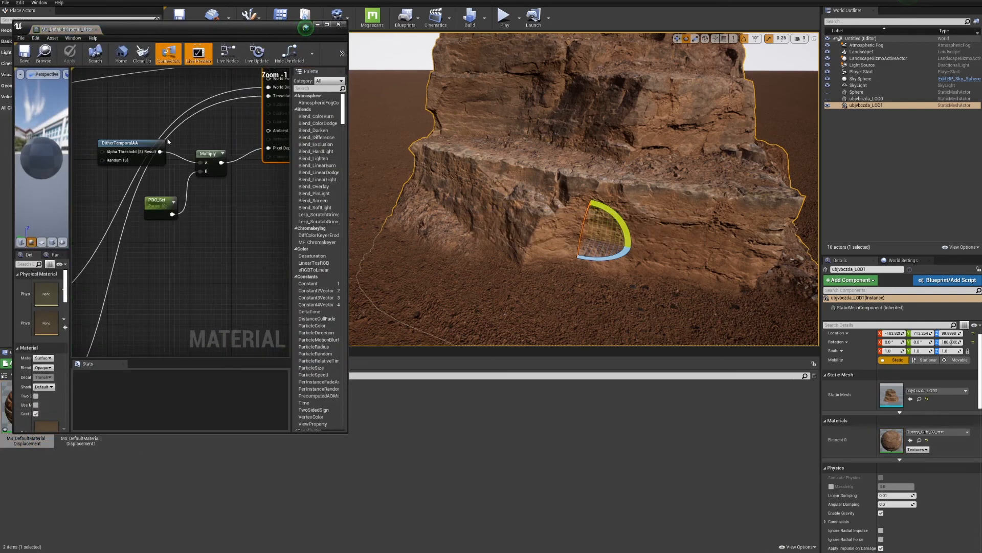
pyautogui.moveTo(91, 125); pyautogui.dragTo(216, 255)
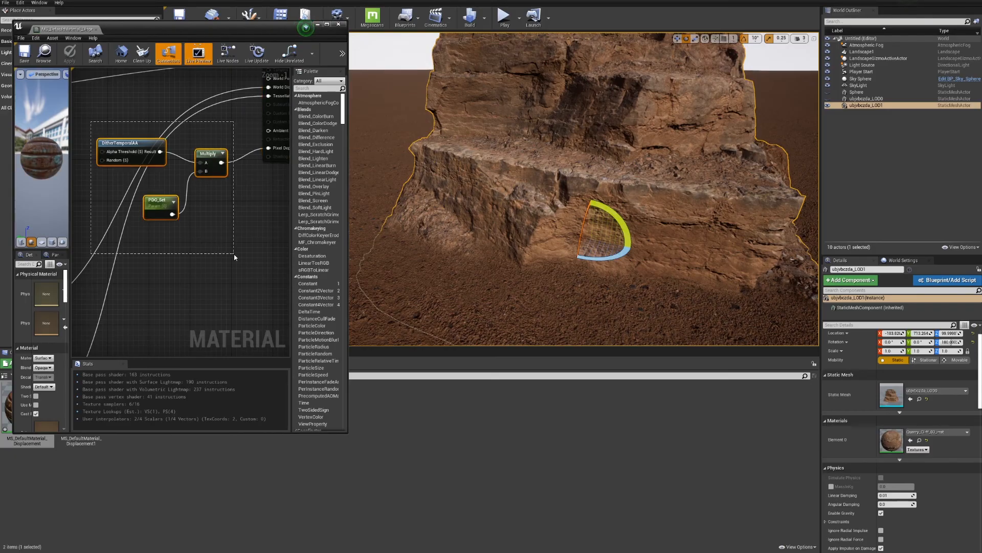
pyautogui.press('Delete')
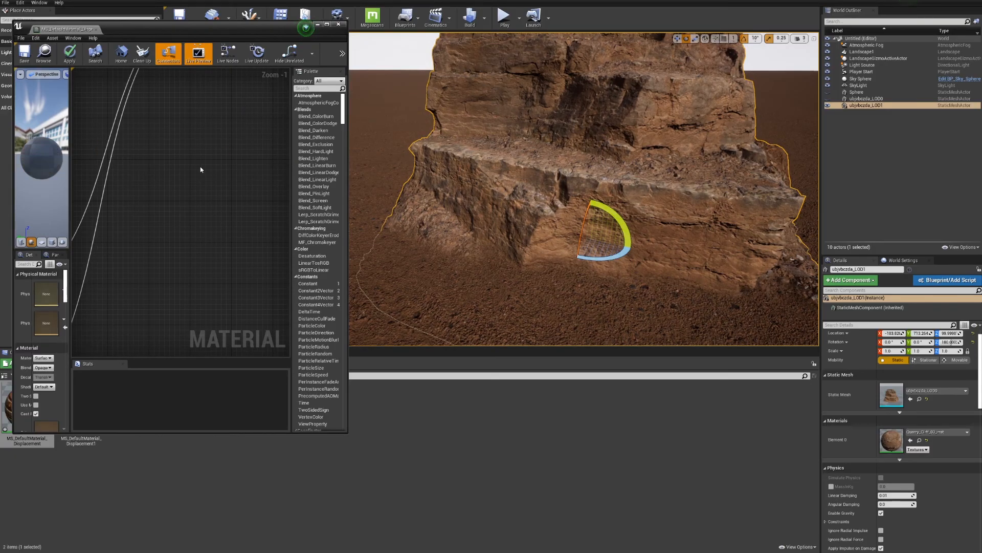
pyautogui.scroll(-5, 200, 169)
pyautogui.click(69, 53)
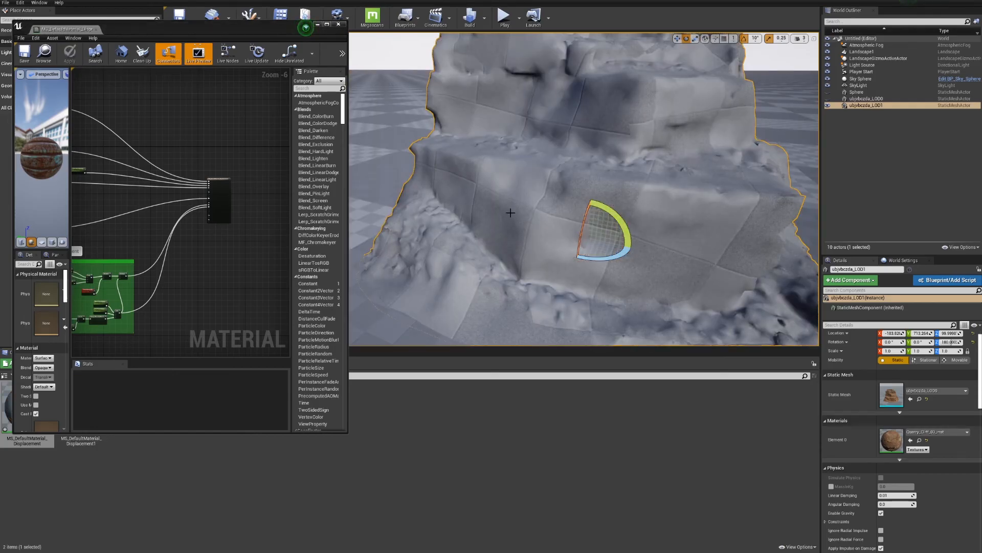
pyautogui.click(338, 24)
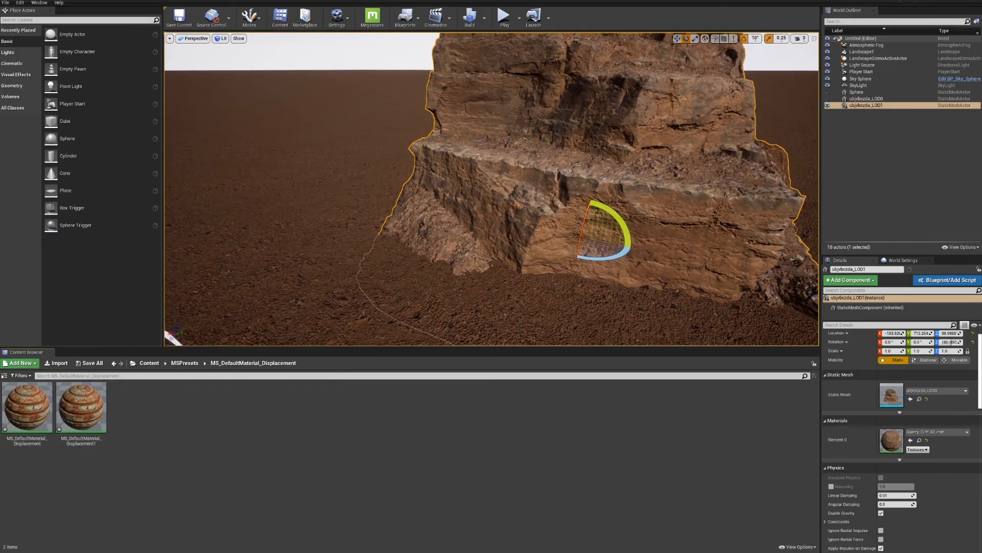
# Open the cliff's material instance, set its parent to the duplicate MS_DefaultMaterial_Displacement1, and deselect the cliff in the level
pyautogui.doubleClick(887, 448)
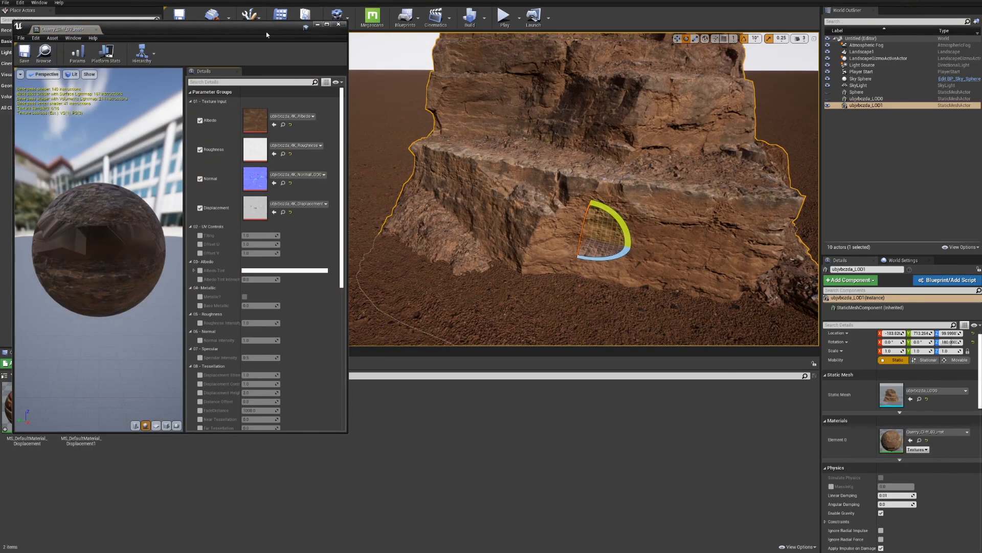
pyautogui.moveTo(266, 35); pyautogui.dragTo(803, 23)
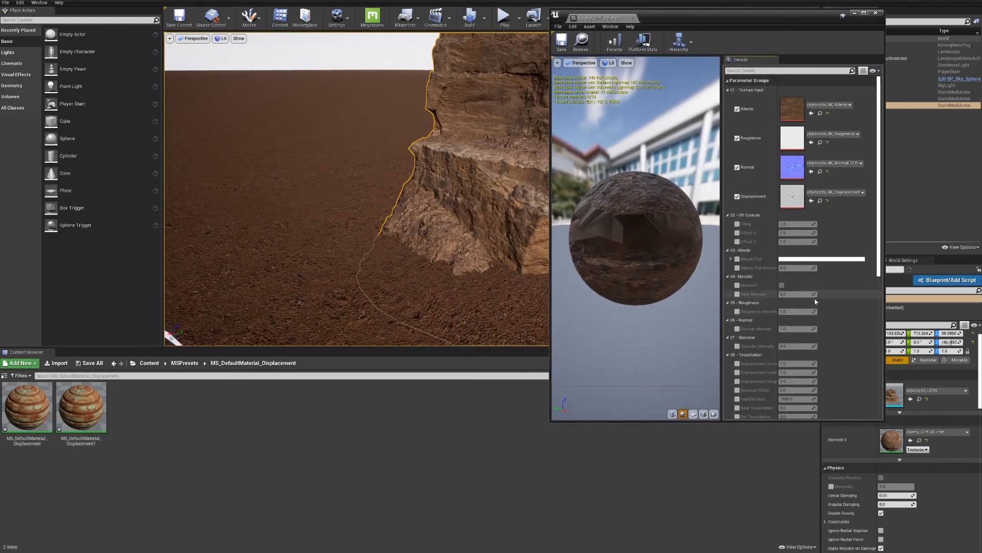
pyautogui.scroll(-4, 805, 297)
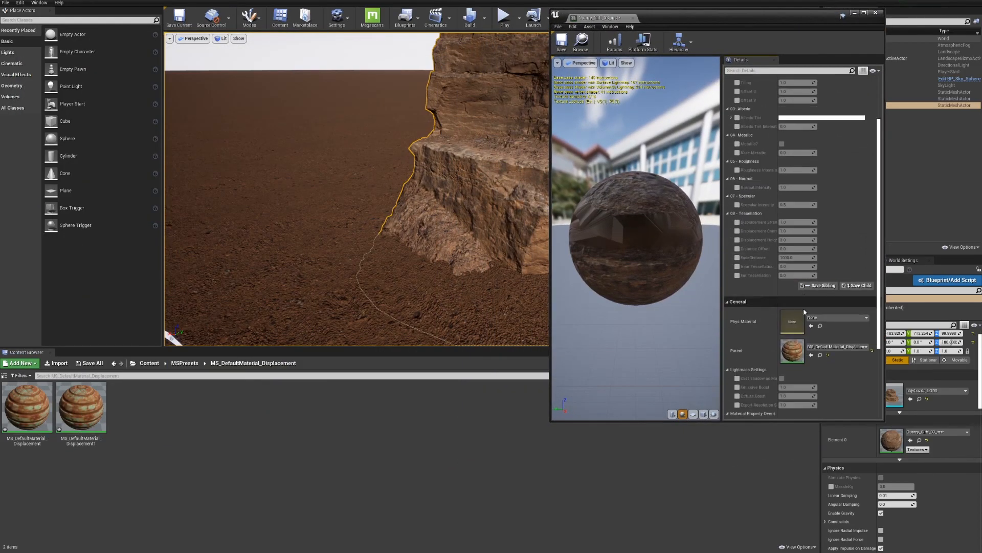
pyautogui.moveTo(81, 407); pyautogui.dragTo(797, 352)
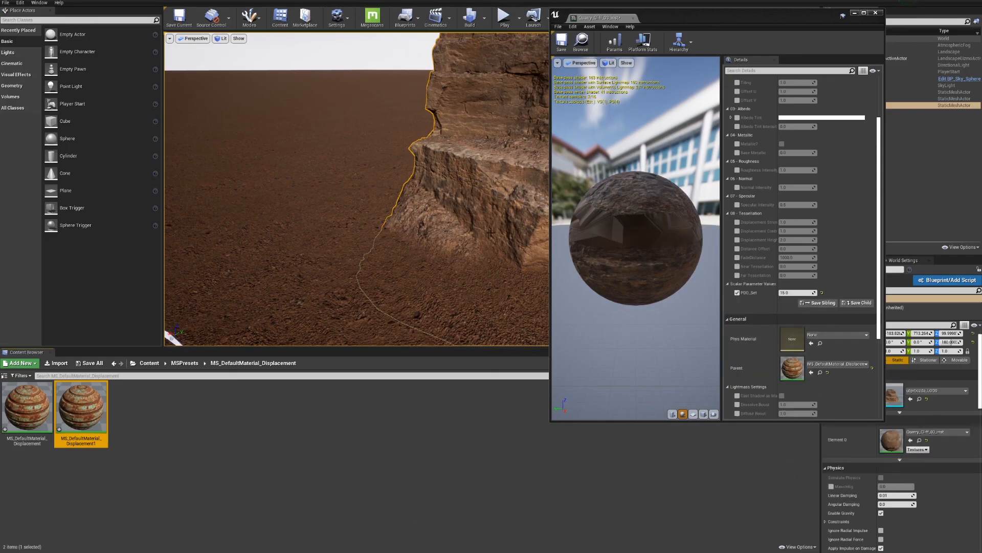
pyautogui.moveTo(785, 19); pyautogui.dragTo(252, 55)
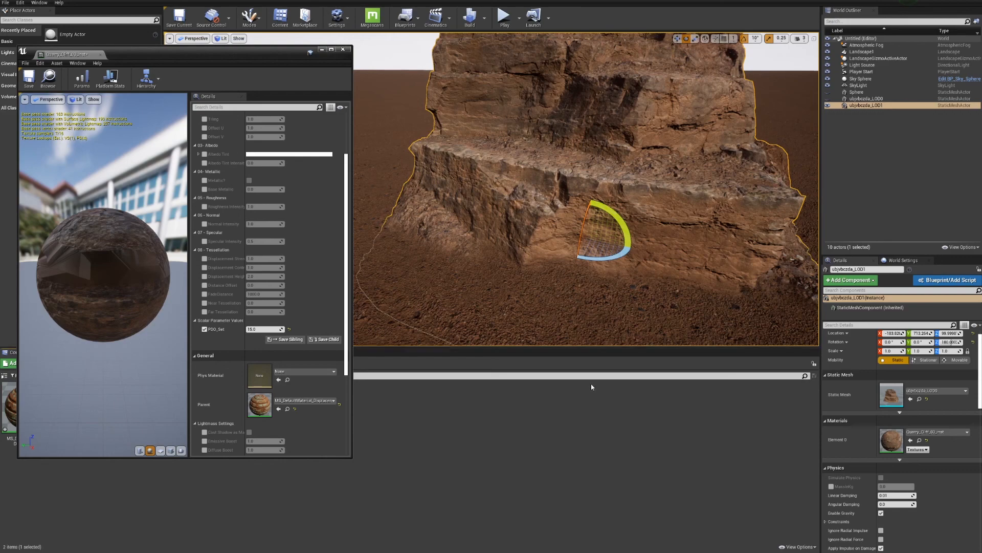
pyautogui.press('Escape')
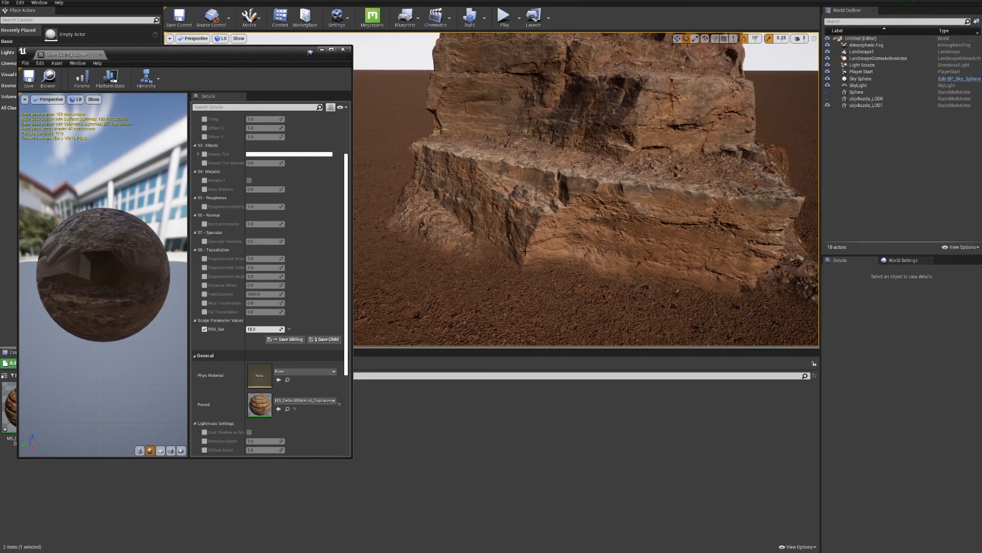